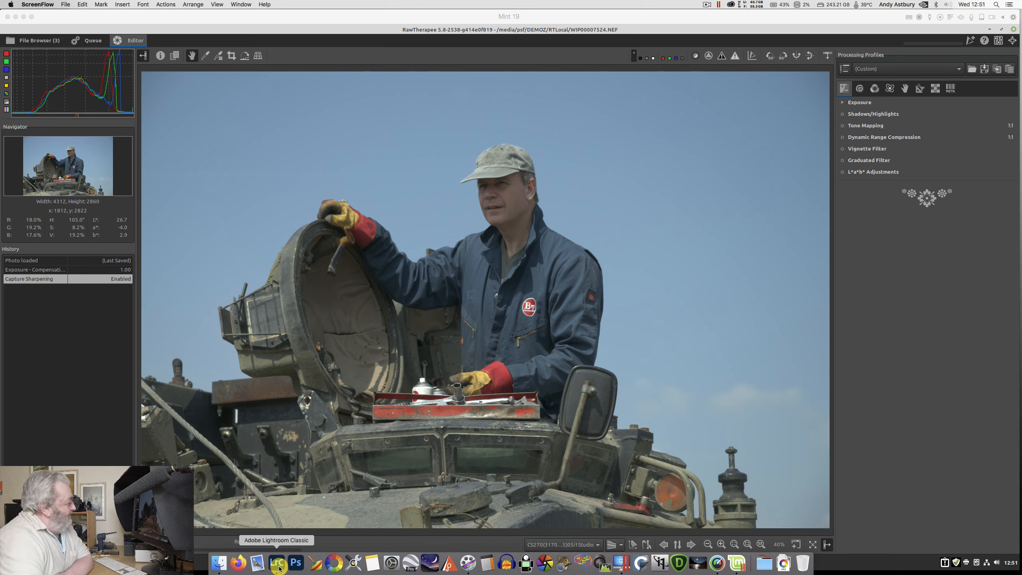
# - Switch to Lightroom Classic and set up the Adjustment Brush with size 29.4 and feather 39
pyautogui.click(279, 566)
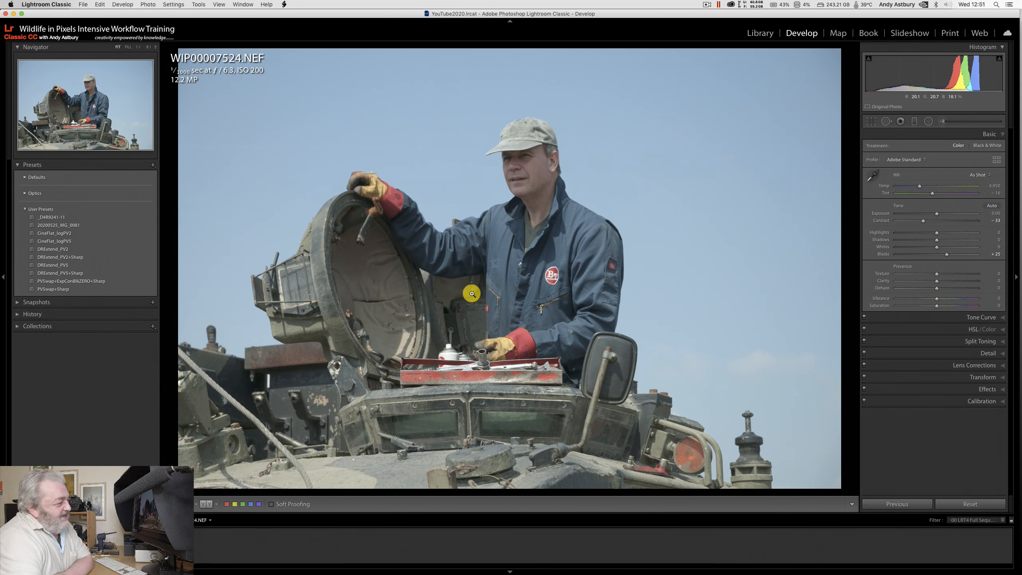
pyautogui.click(944, 122)
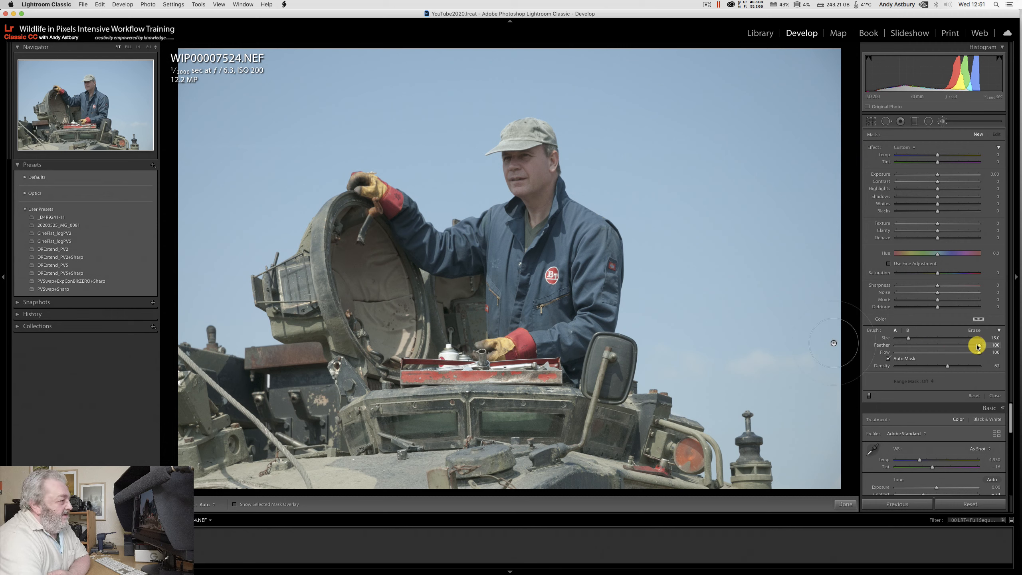
pyautogui.moveTo(979, 347)
pyautogui.mouseDown()
pyautogui.moveTo(914, 346)
pyautogui.moveTo(994, 347)
pyautogui.moveTo(903, 341)
pyautogui.moveTo(921, 340)
pyautogui.mouseUp()
pyautogui.click(868, 396)
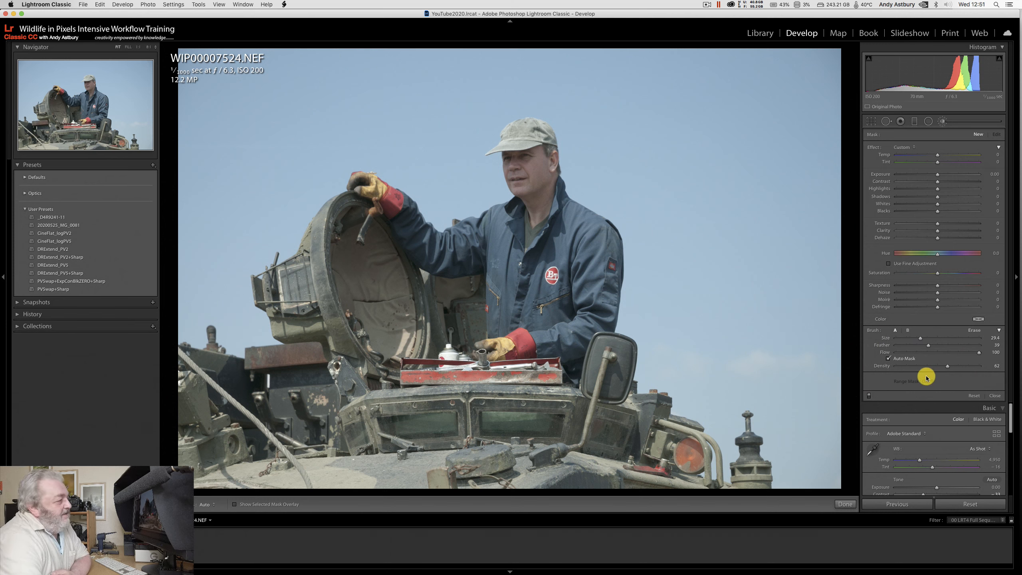
pyautogui.click(888, 357)
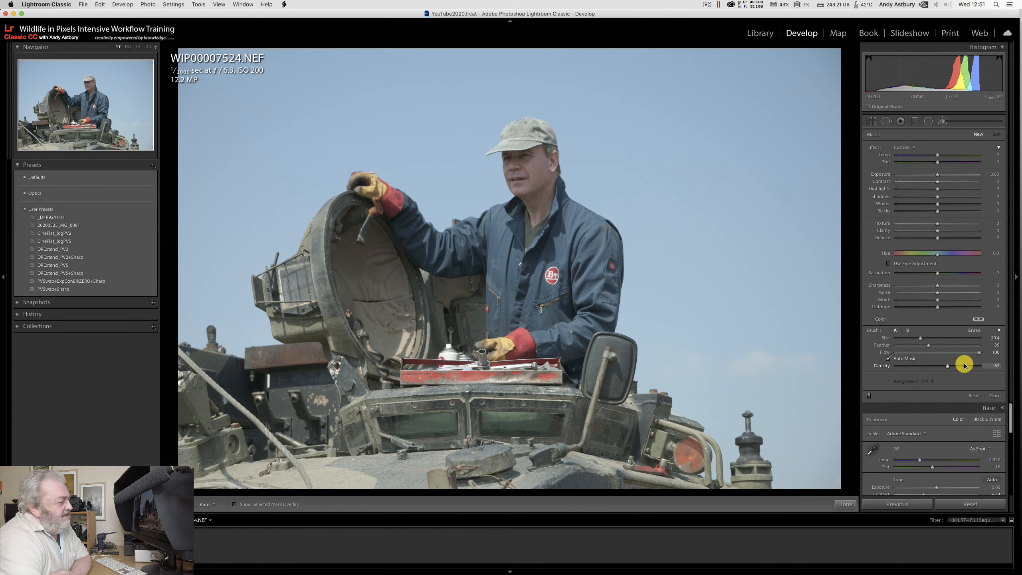
# - Place an Adjustment Brush pin on the chest of the man's overalls and view the Range Mask options
pyautogui.click(536, 282)
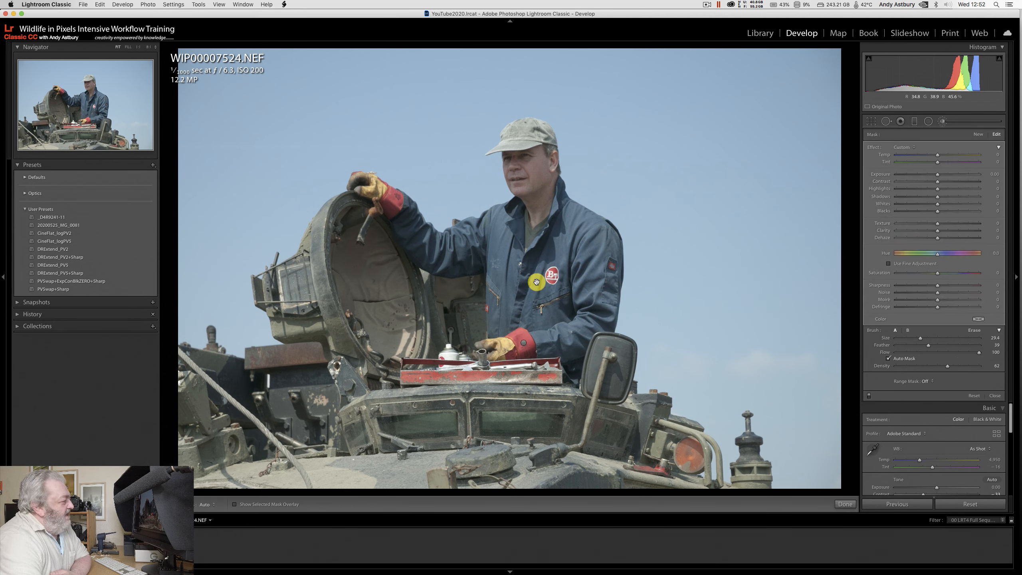
pyautogui.click(928, 383)
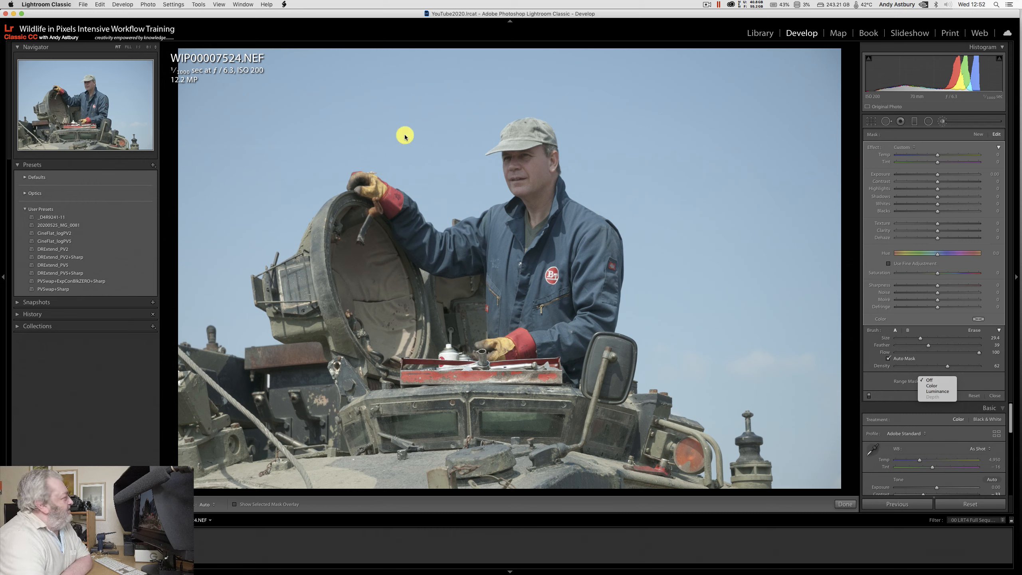
pyautogui.click(36, 4)
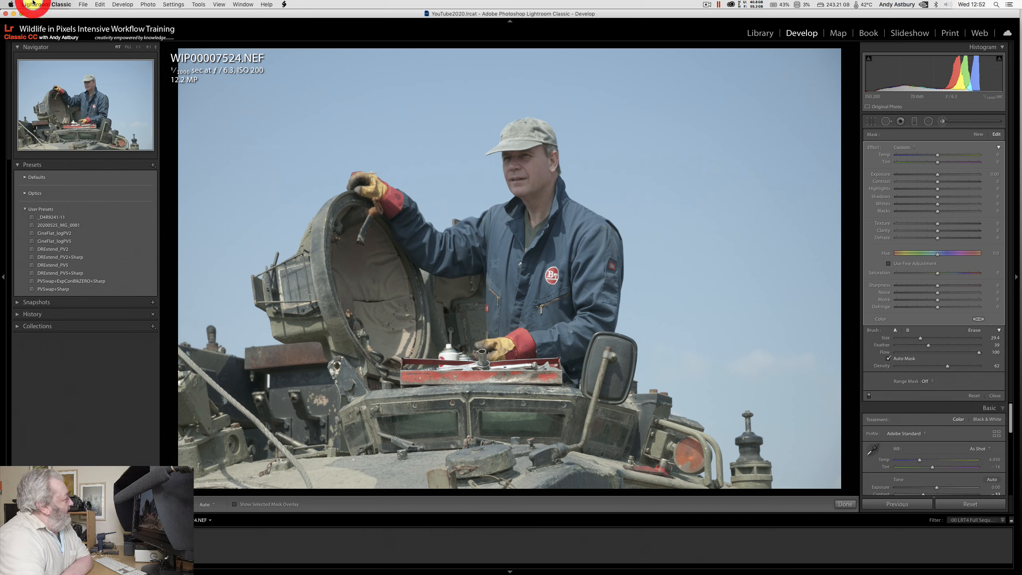
# - Quit Lightroom Classic, skipping the catalog backup this time
pyautogui.click(35, 4)
pyautogui.click(49, 96)
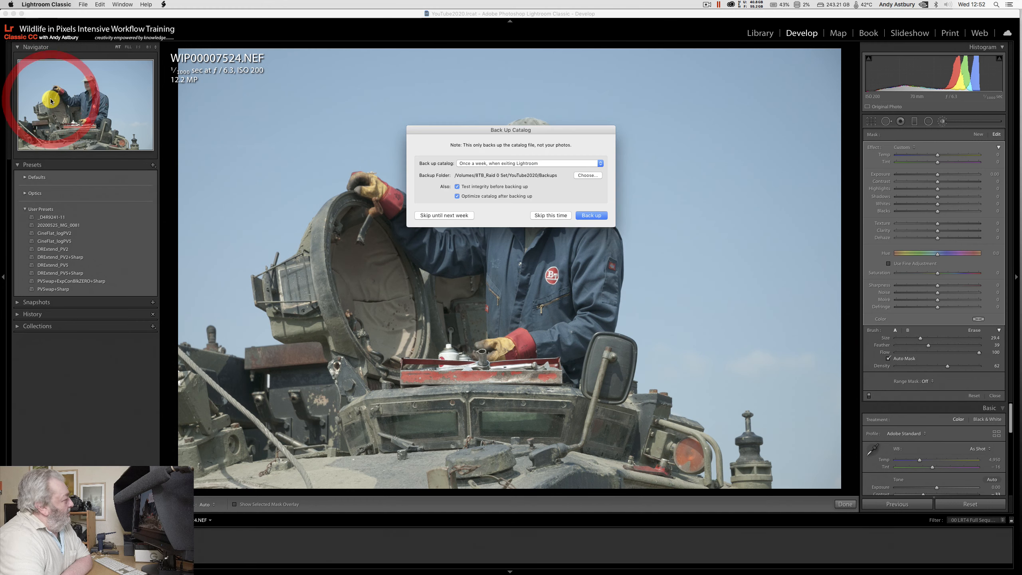
pyautogui.click(540, 215)
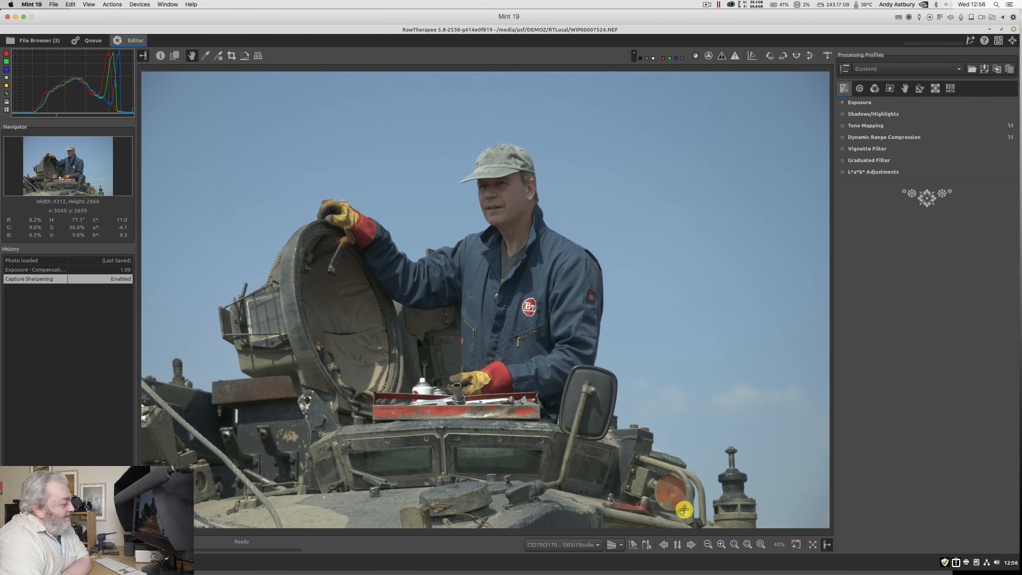
# - Enable Local Adjustments and add a new spot over the orange indicator lamp, with the additional settings shown
pyautogui.click(761, 545)
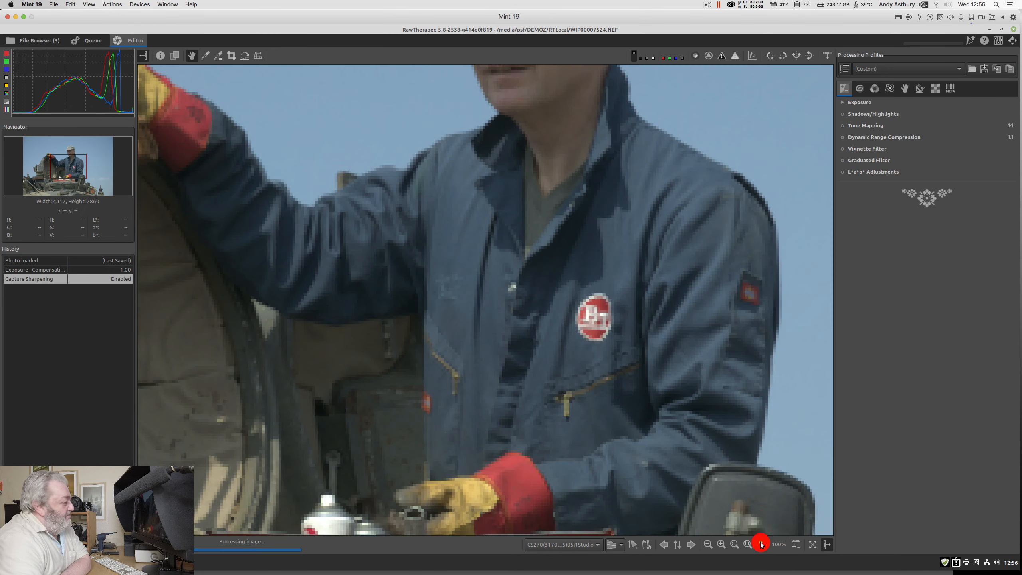
pyautogui.moveTo(679, 481); pyautogui.dragTo(607, 402)
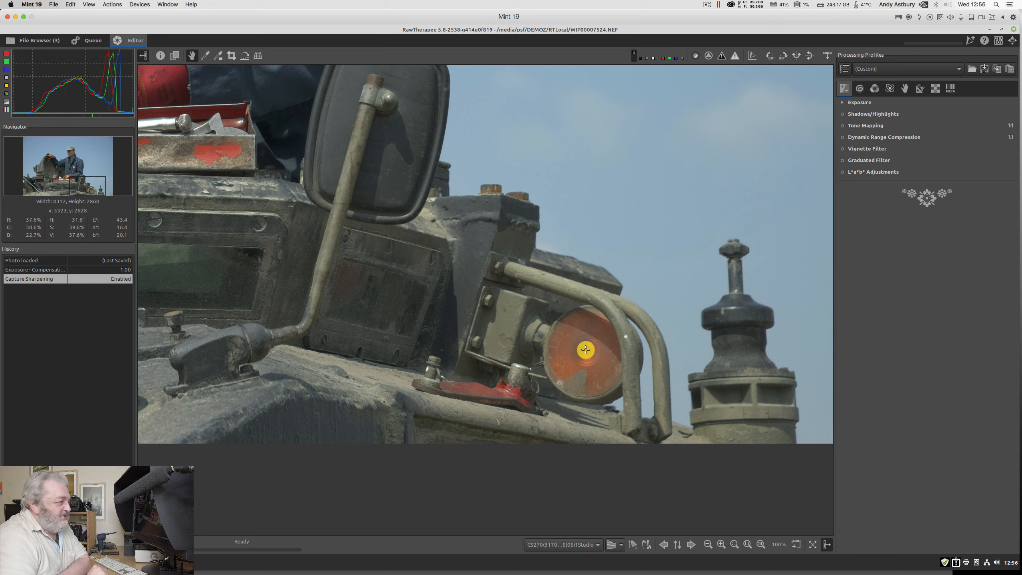
pyautogui.click(721, 544)
pyautogui.moveTo(712, 505); pyautogui.dragTo(682, 468)
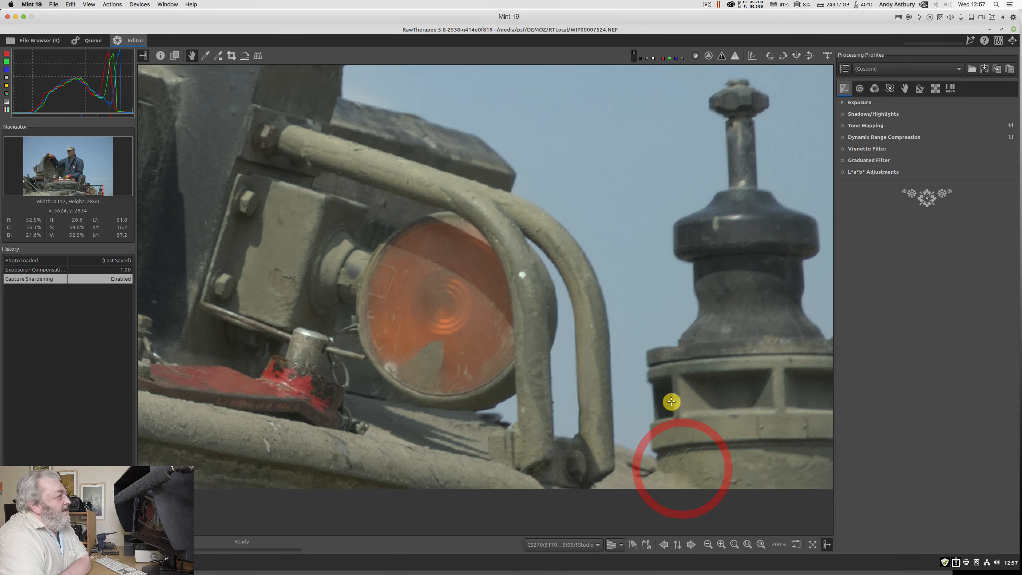
pyautogui.click(906, 89)
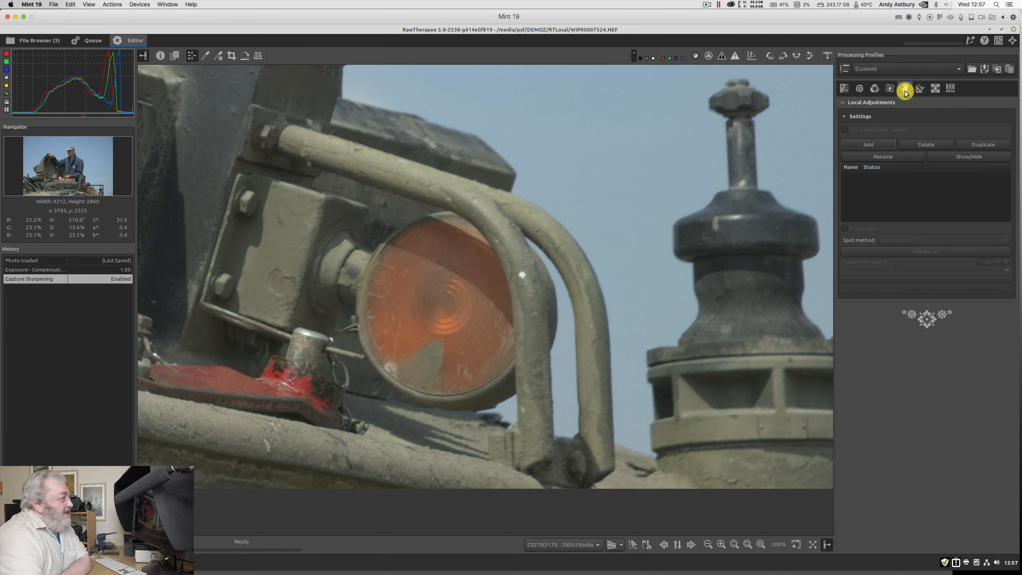
pyautogui.click(842, 103)
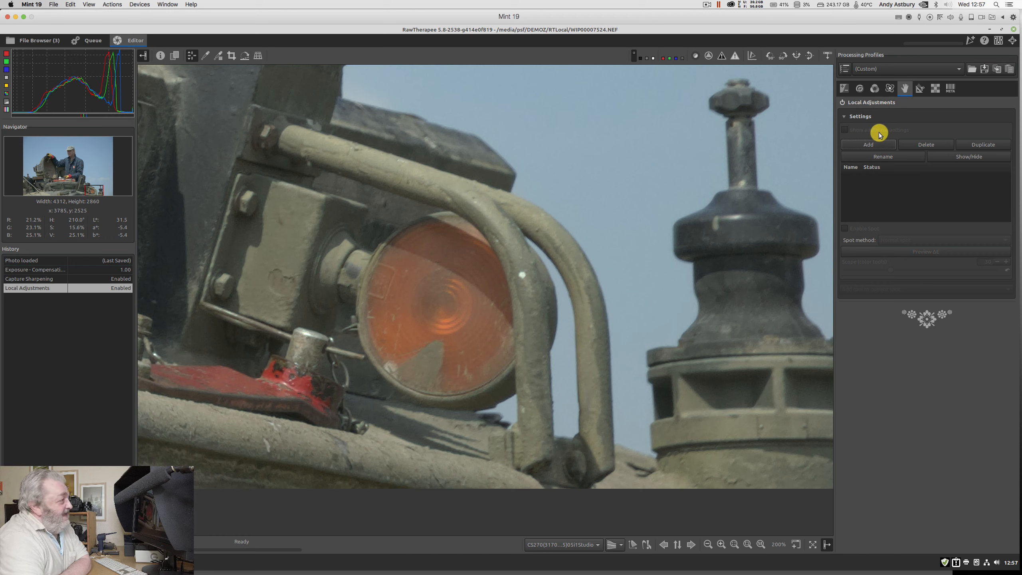
pyautogui.click(857, 145)
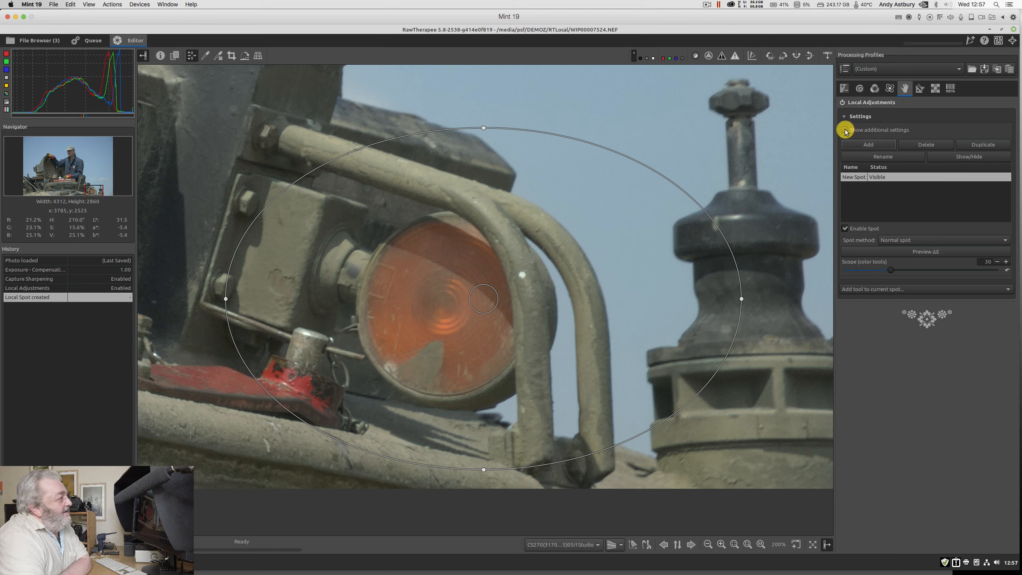
pyautogui.click(845, 130)
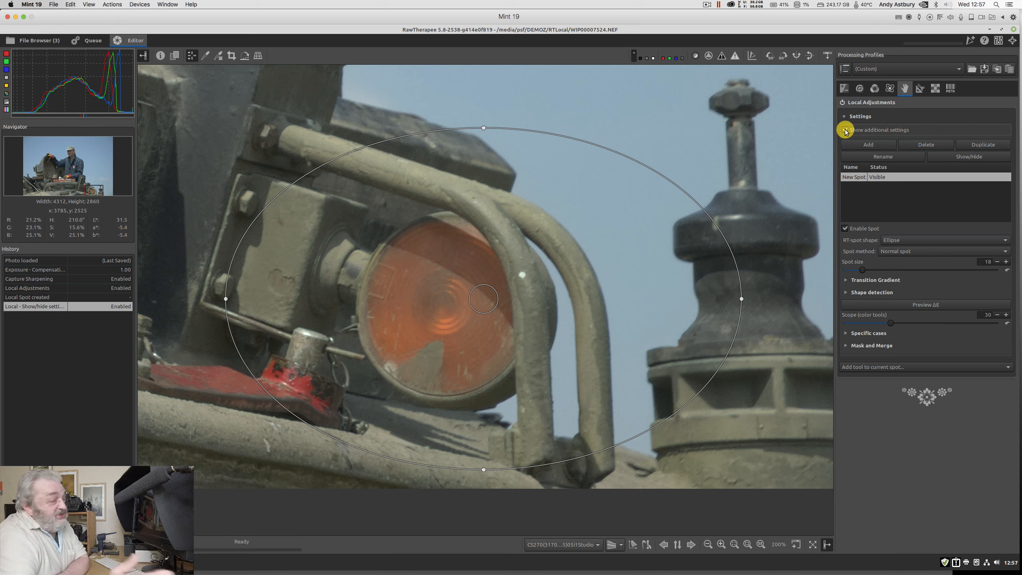
# - Try the Rectangle shape for the new spot and return it to Ellipse
pyautogui.click(897, 241)
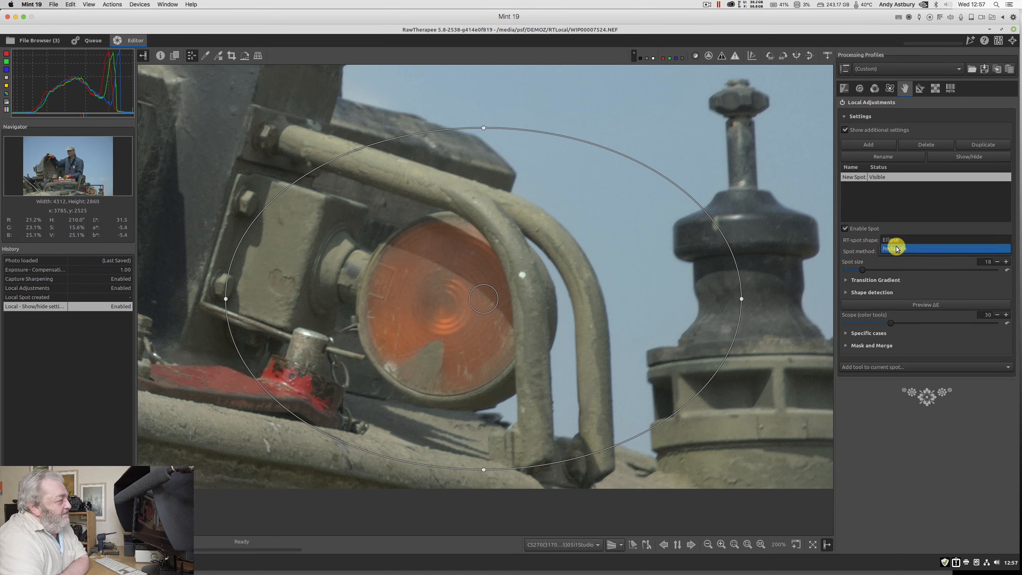
pyautogui.click(897, 243)
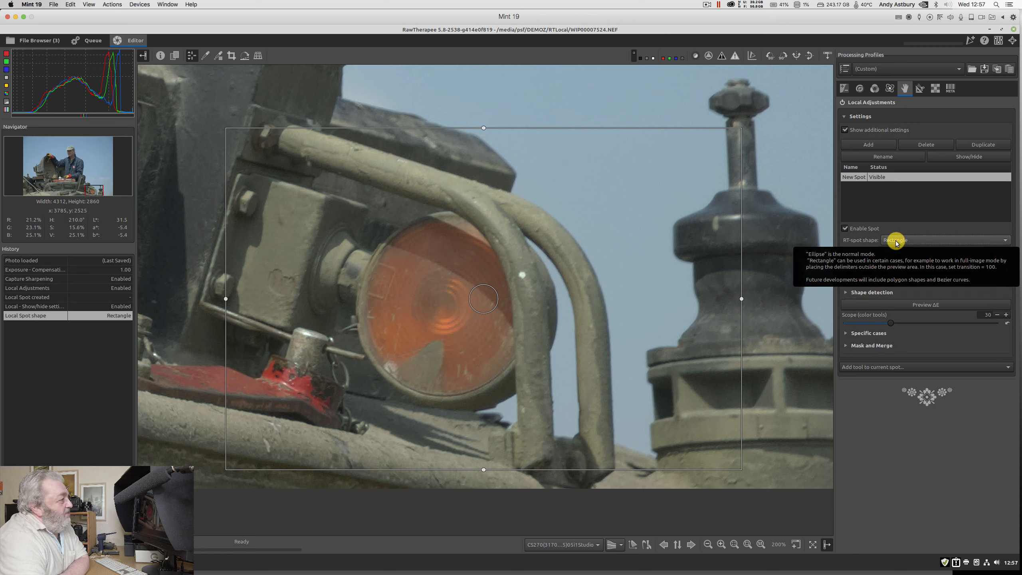
pyautogui.click(896, 240)
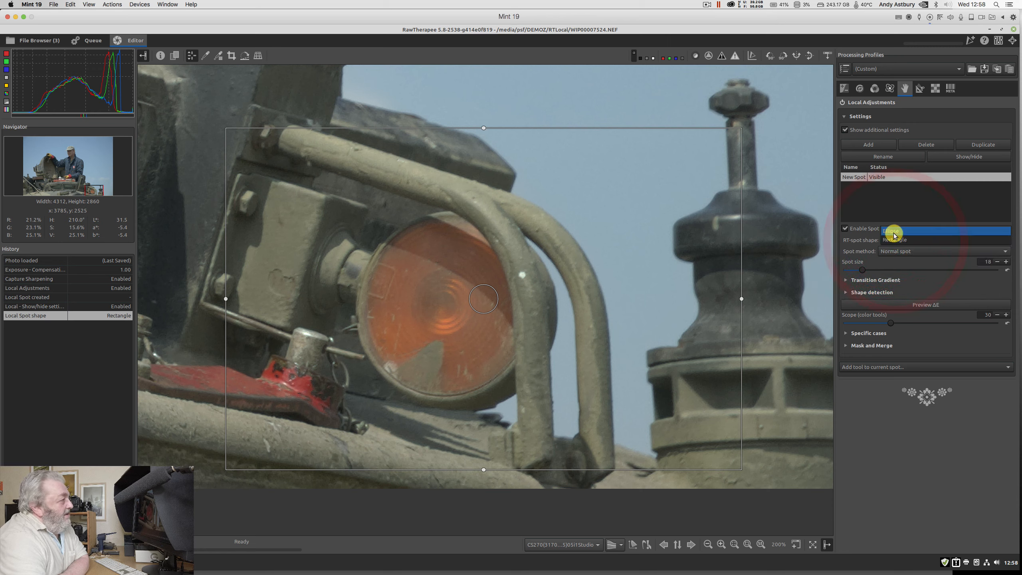
pyautogui.click(891, 232)
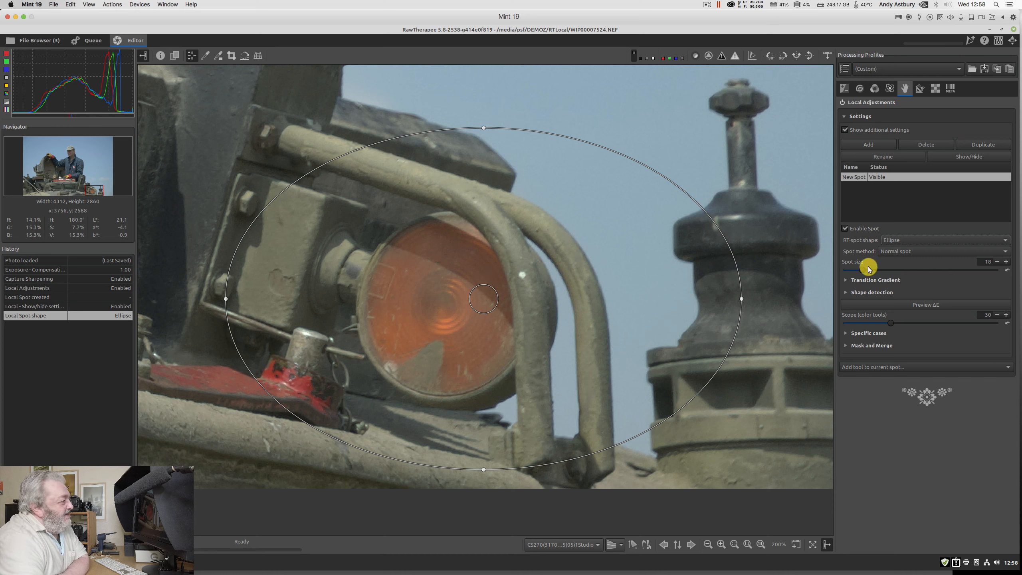
# - Set the spot size to 21 and move the spot's centre onto the upper-left part of the orange lens
pyautogui.moveTo(863, 271); pyautogui.dragTo(866, 269)
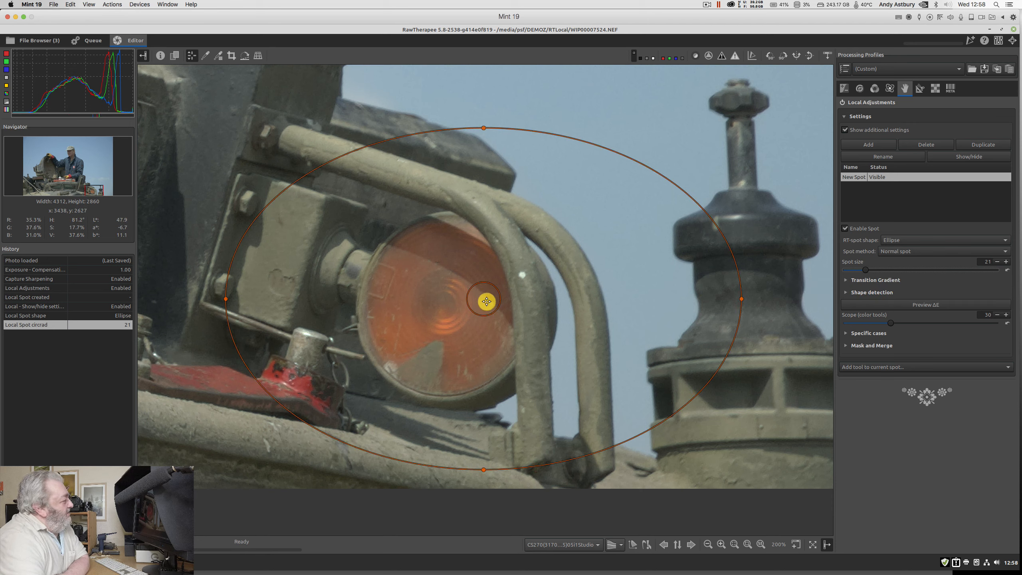
pyautogui.click(482, 300)
pyautogui.moveTo(481, 300); pyautogui.dragTo(425, 295)
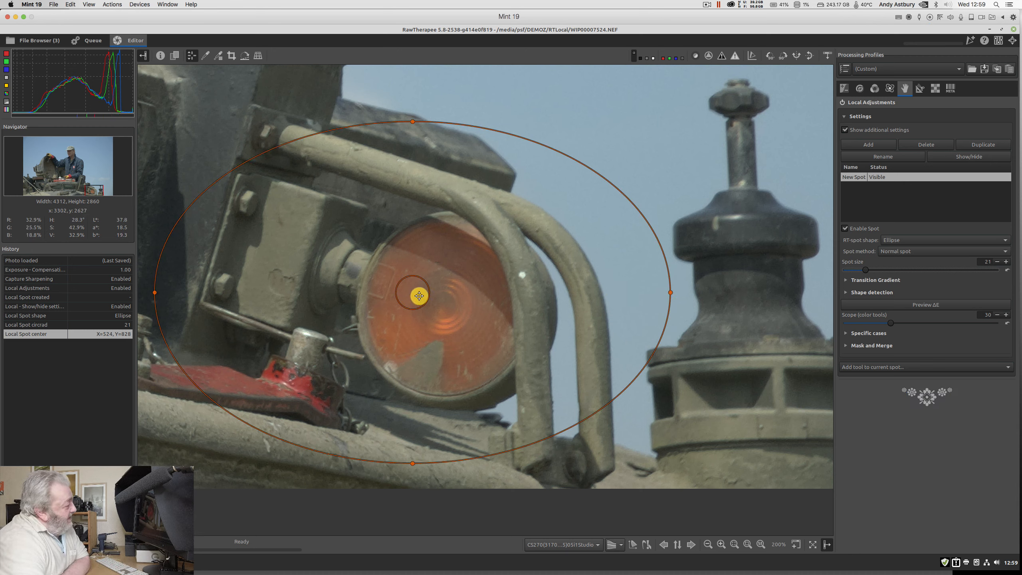
pyautogui.moveTo(418, 295); pyautogui.dragTo(415, 287)
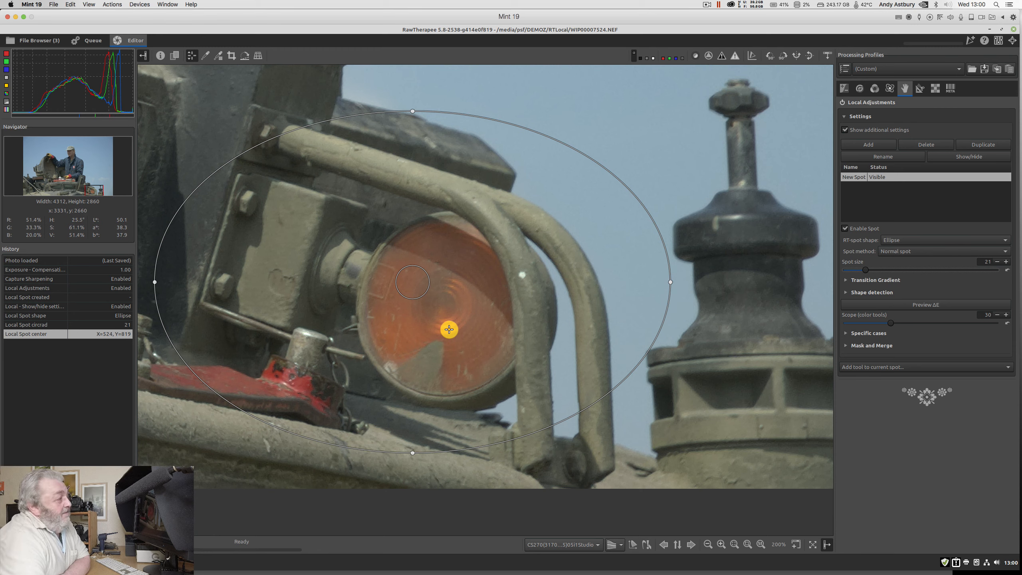
# - Add the Color & Light tool to the spot, keep its Basic complexity, and set Lightness to 85
pyautogui.click(858, 367)
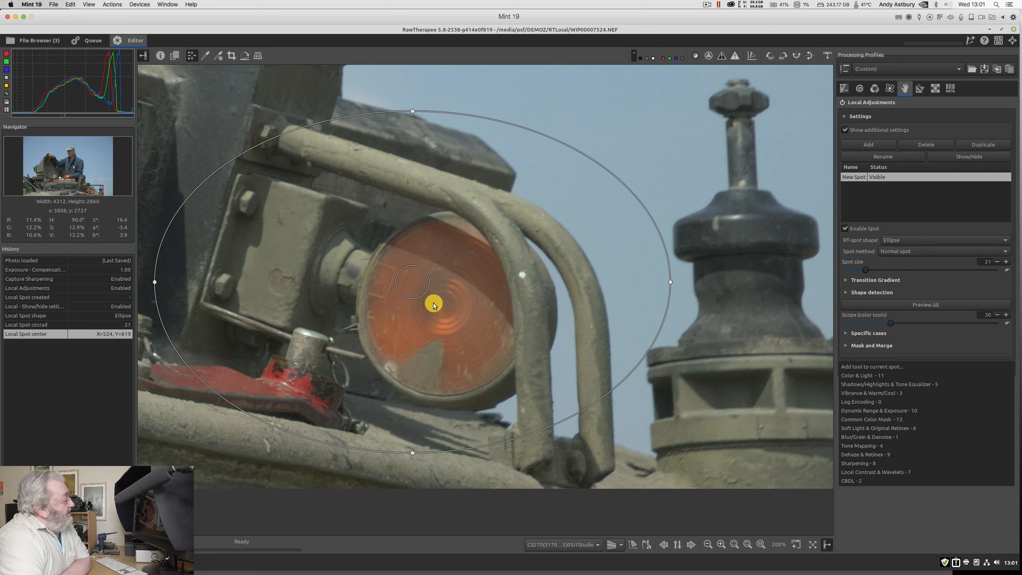
pyautogui.click(885, 375)
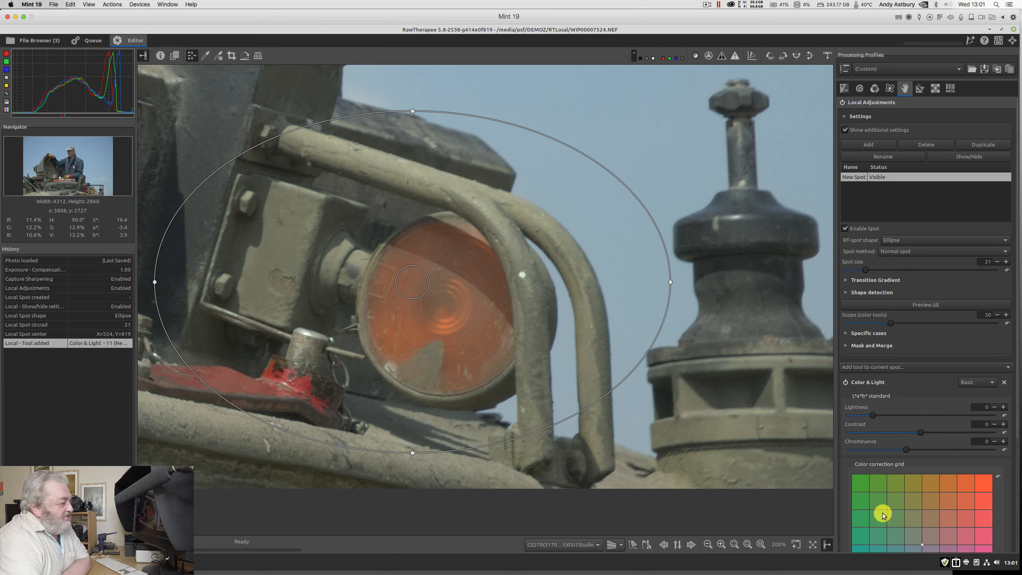
pyautogui.click(965, 383)
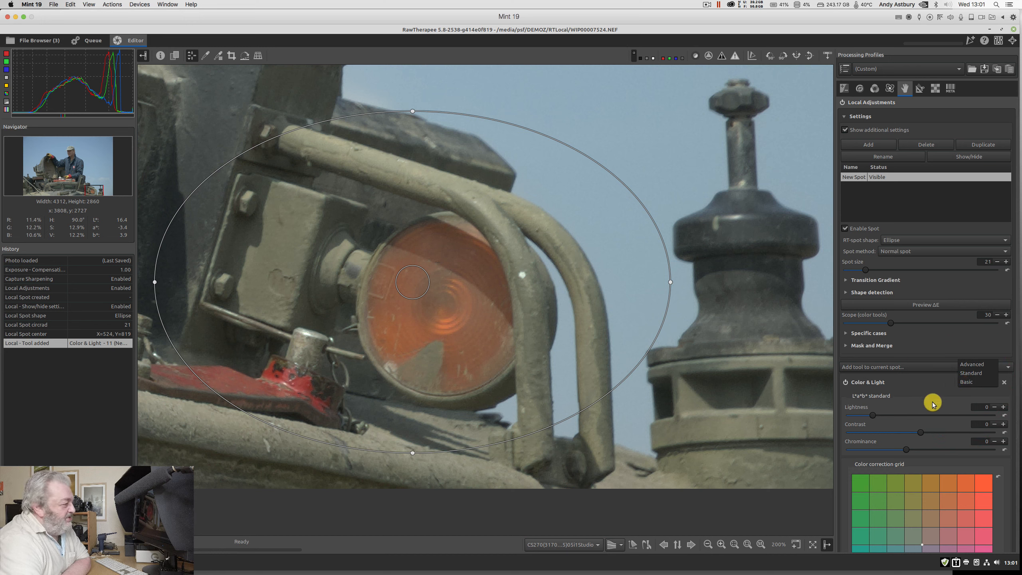
pyautogui.click(903, 411)
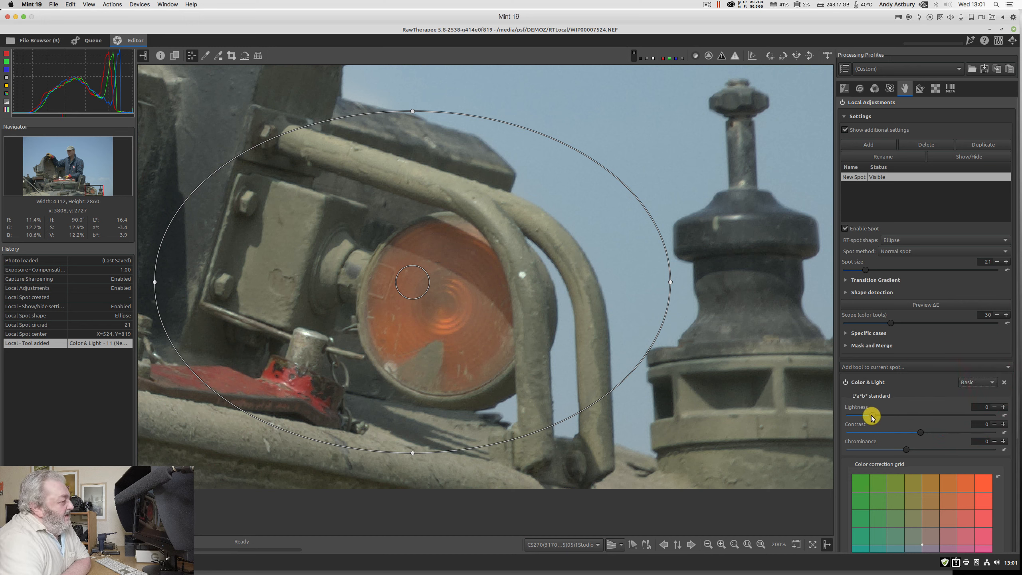
pyautogui.moveTo(871, 415); pyautogui.dragTo(903, 410)
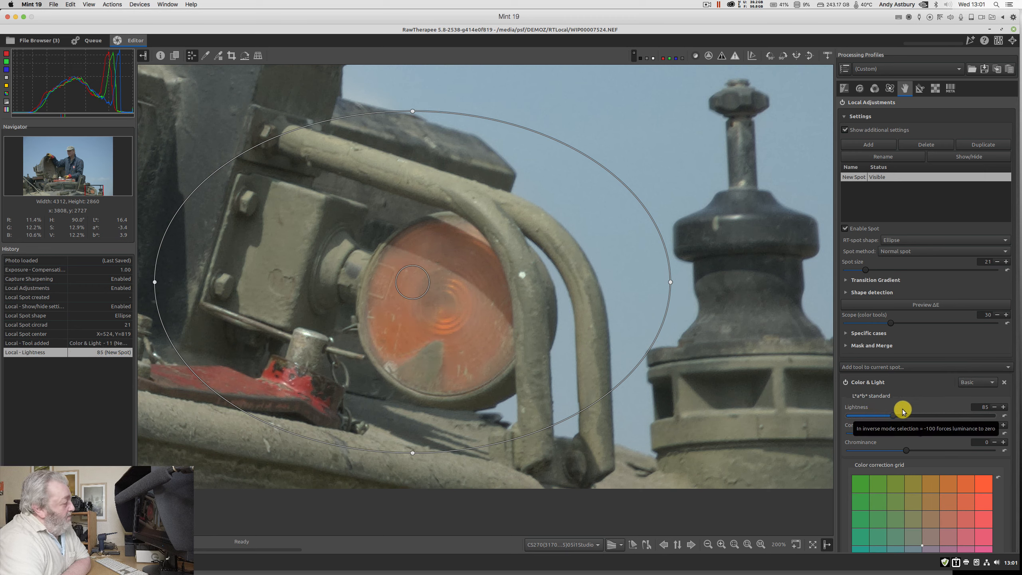
pyautogui.click(902, 410)
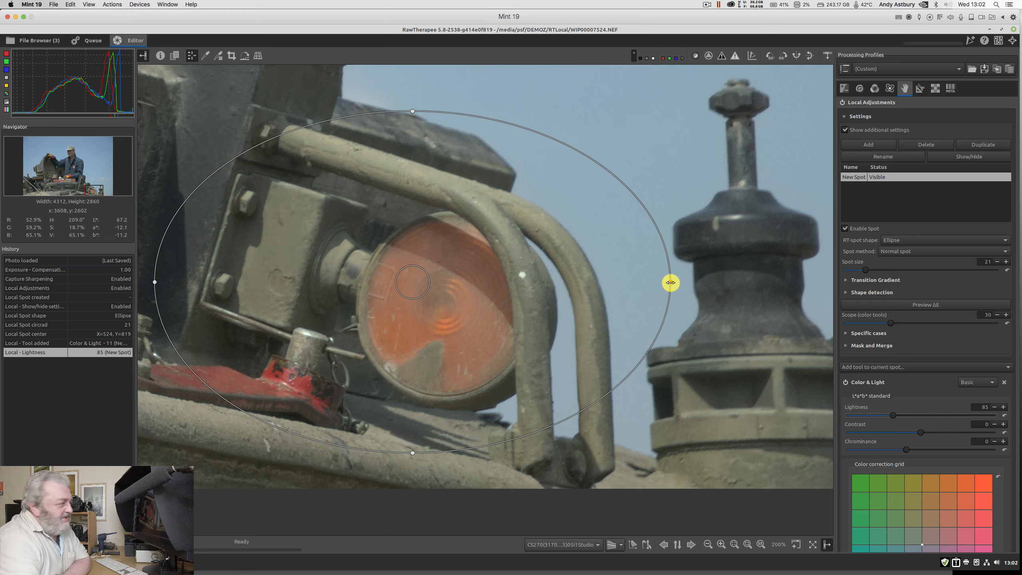
# - Shrink the elliptical spot boundary around the orange lamp to about 92 right, 35 left, 66 top and 107 bottom
pyautogui.moveTo(670, 282); pyautogui.dragTo(568, 286)
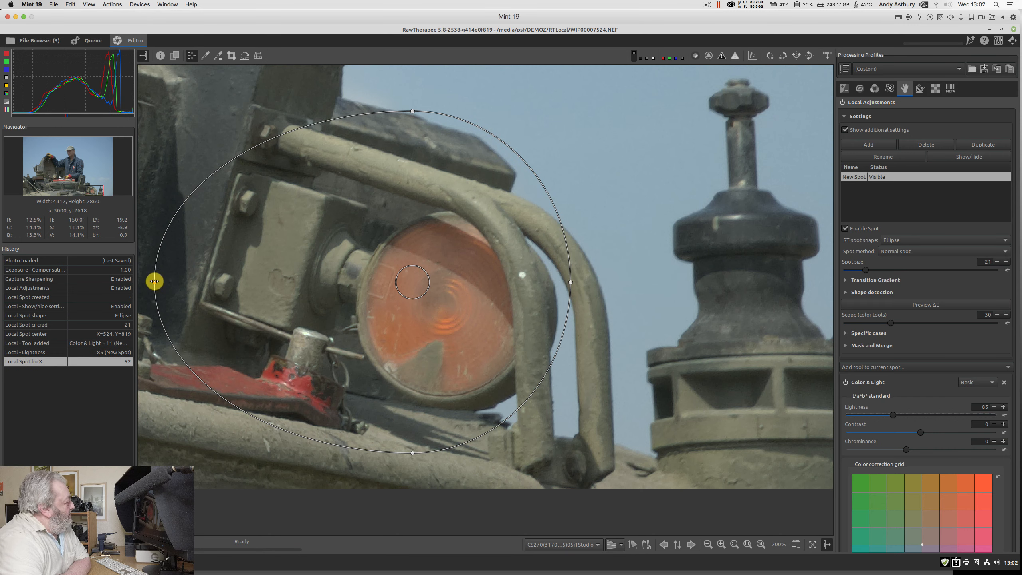
pyautogui.moveTo(156, 283); pyautogui.dragTo(397, 299)
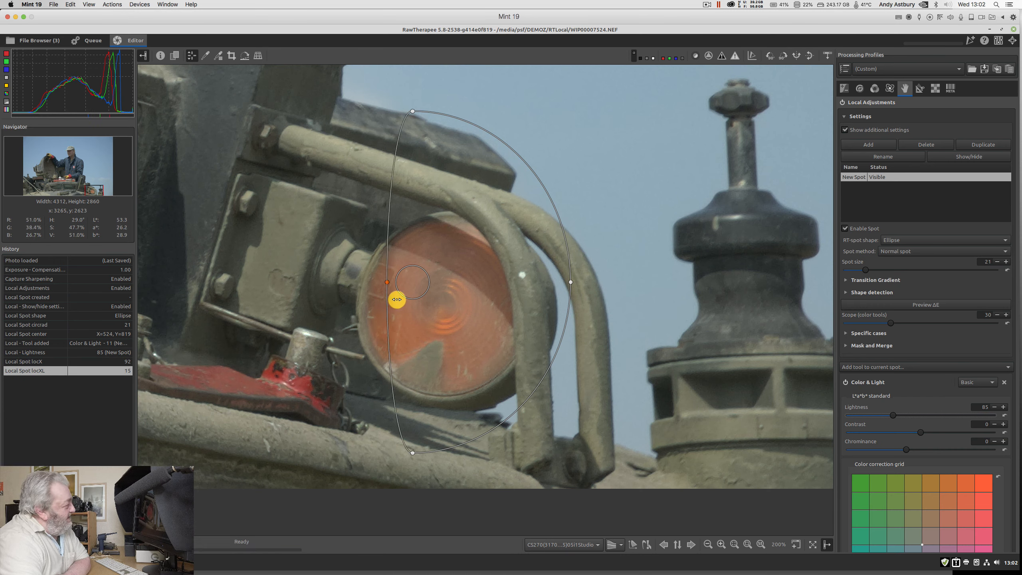
pyautogui.click(395, 298)
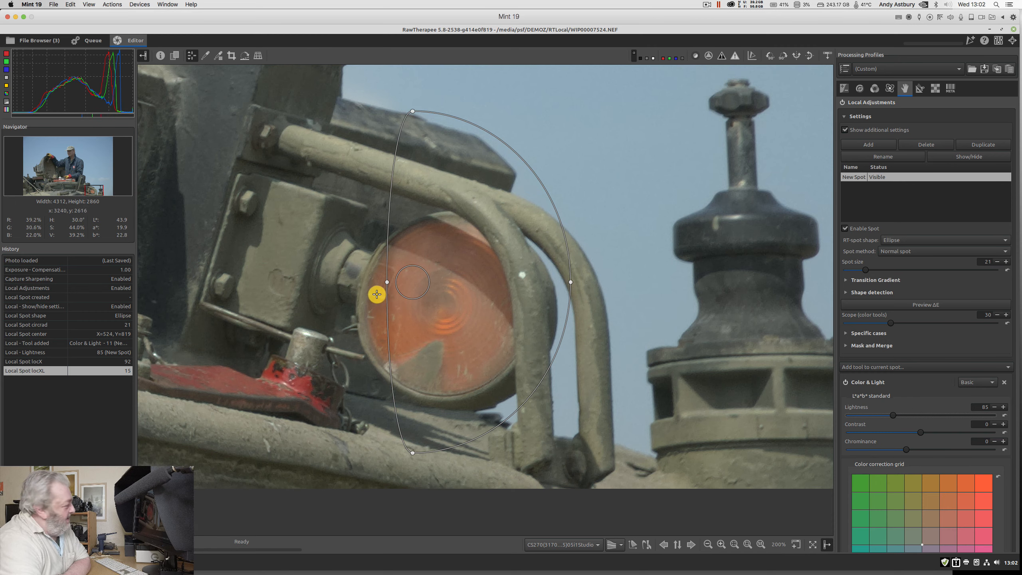
pyautogui.moveTo(389, 280); pyautogui.dragTo(338, 286)
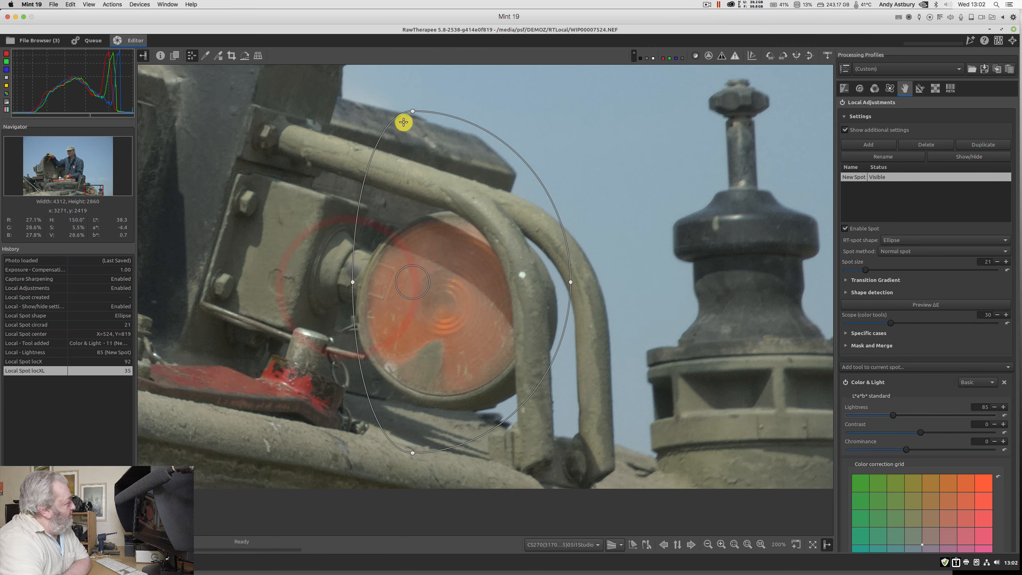
pyautogui.moveTo(413, 111); pyautogui.dragTo(456, 203)
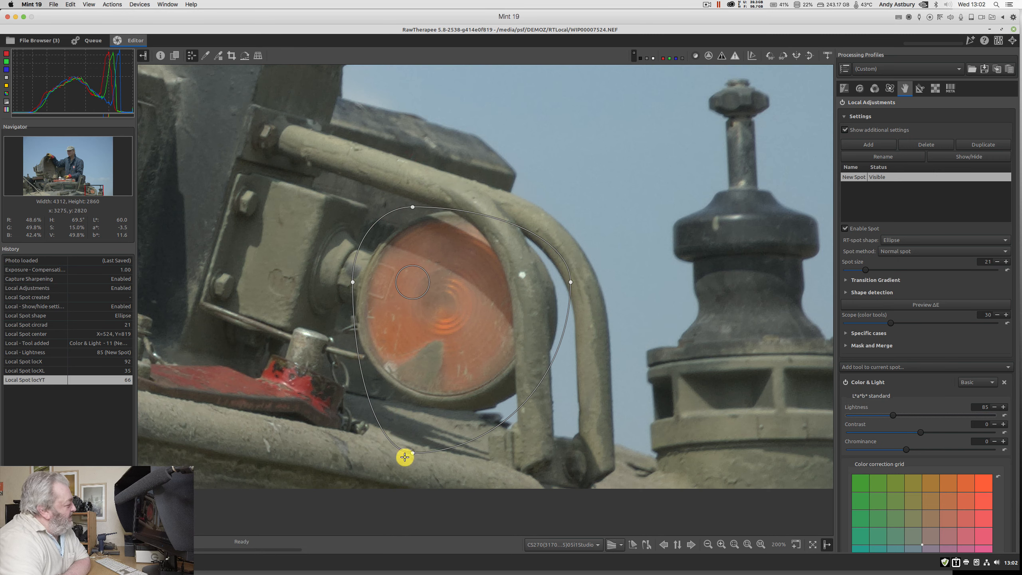
pyautogui.moveTo(410, 449); pyautogui.dragTo(428, 405)
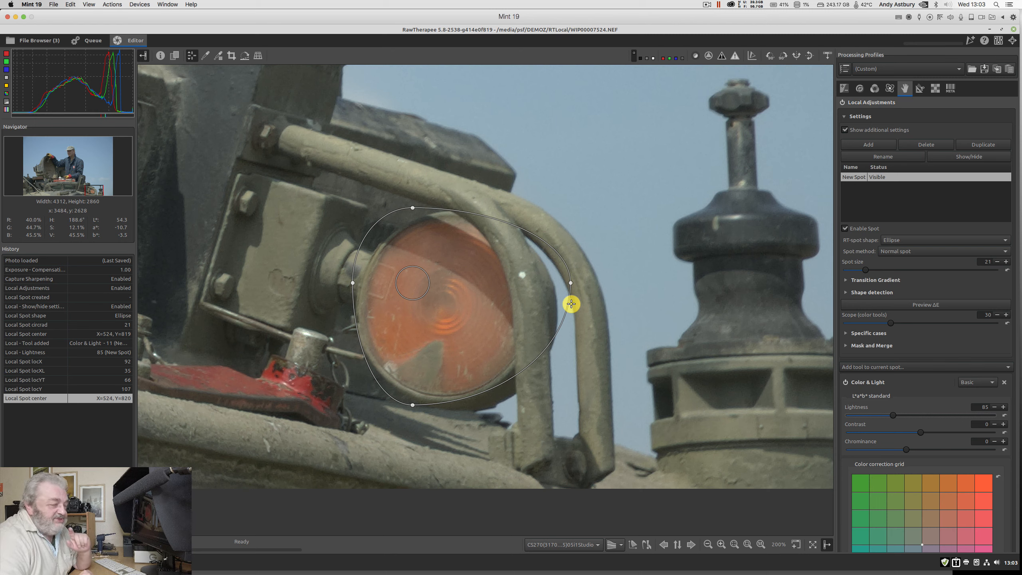
# - Preview the lamp spot's ΔE selection and set the ΔE preview color intensity to 10 in Shape detection
pyautogui.click(926, 306)
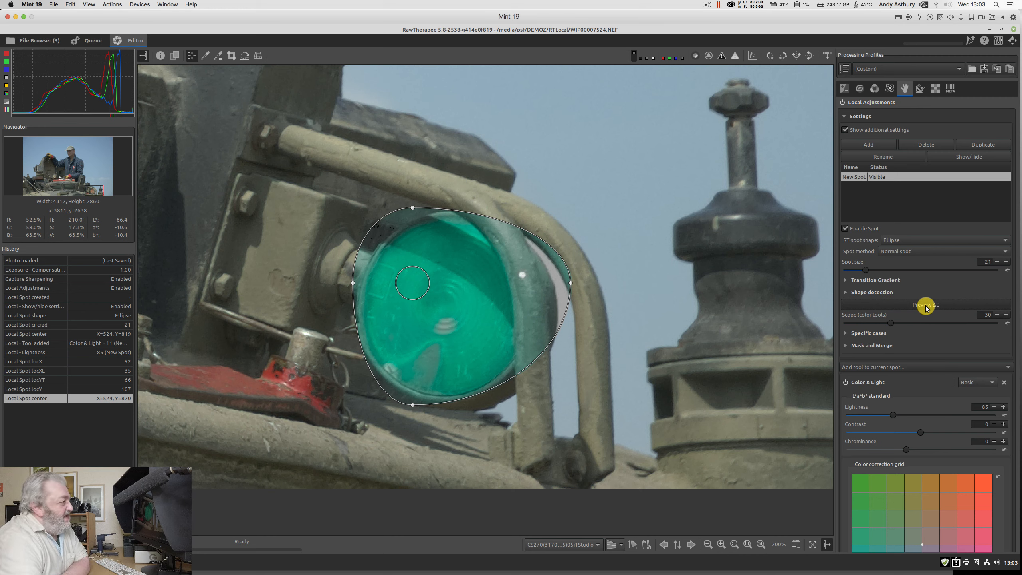
pyautogui.click(866, 294)
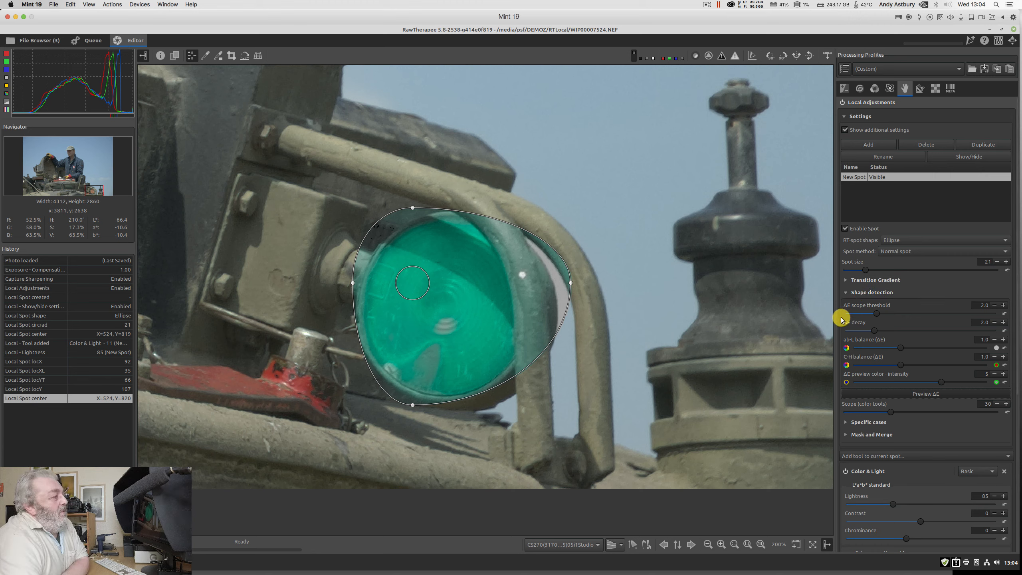
pyautogui.moveTo(848, 308)
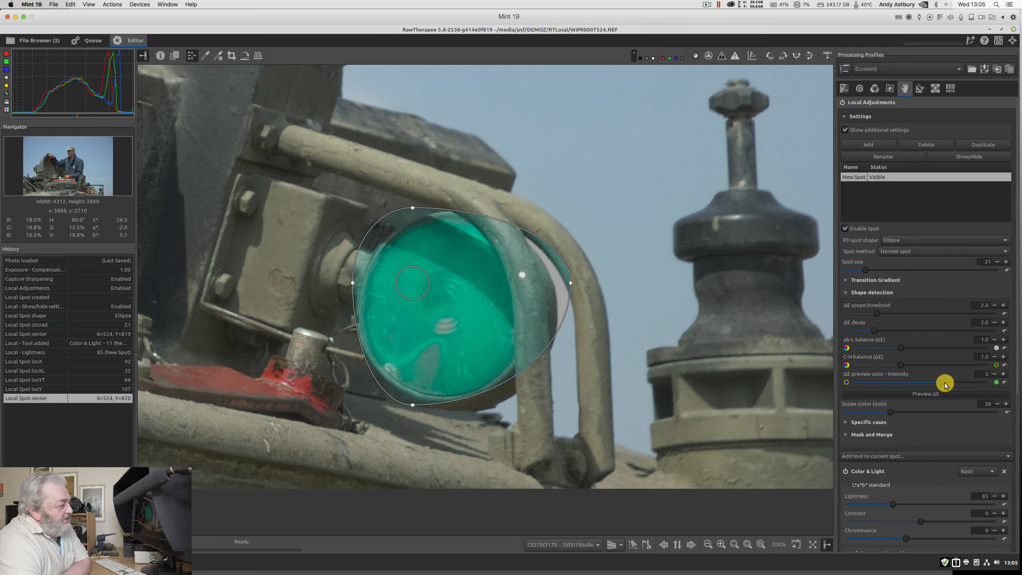
pyautogui.moveTo(942, 383); pyautogui.dragTo(963, 383)
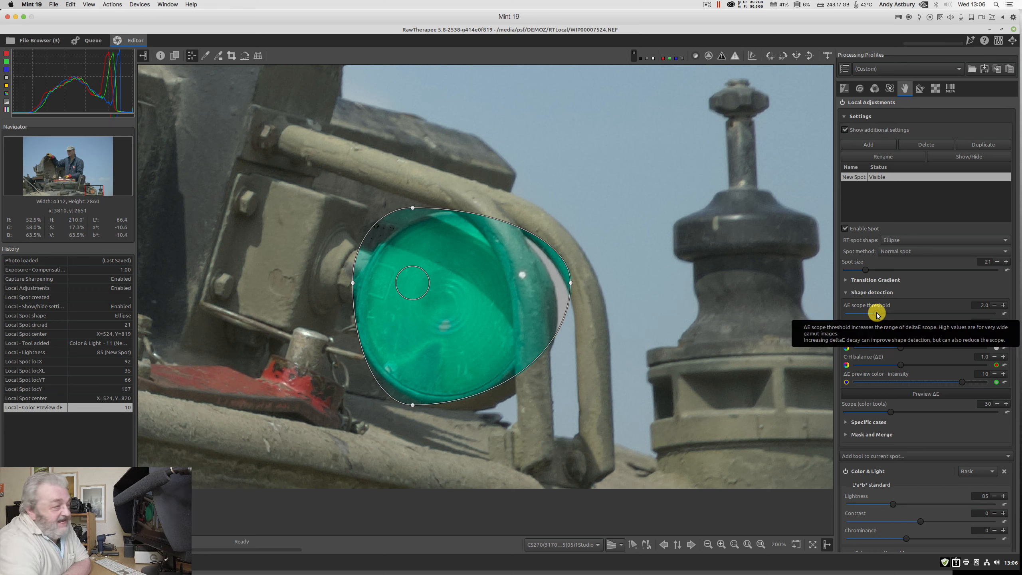
# - Tune the spot's shape detection to a ΔE scope threshold of 1.5, ΔE decay of 3.1 and ab-L balance of 0.3
pyautogui.moveTo(878, 315); pyautogui.dragTo(841, 310)
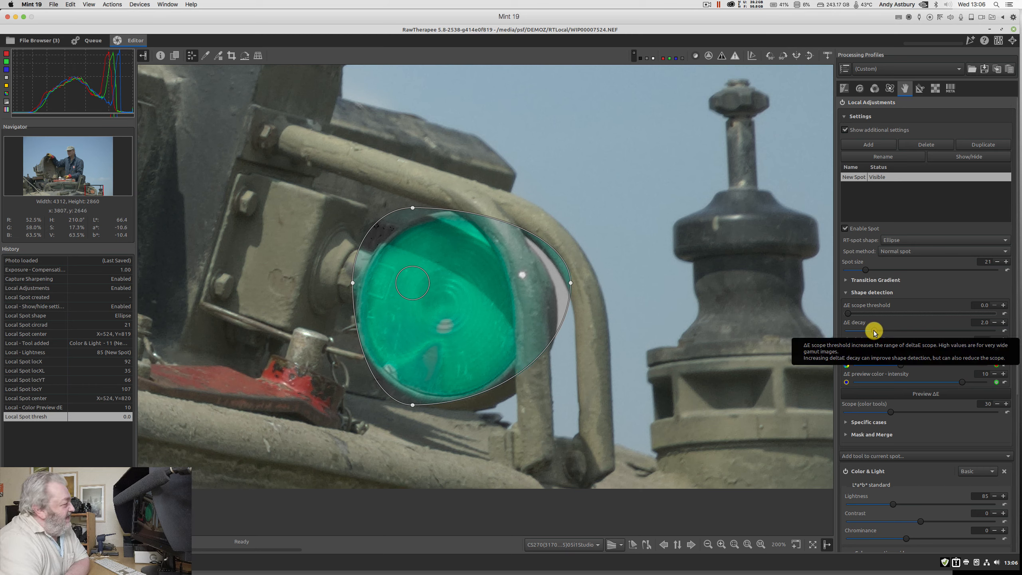
pyautogui.moveTo(874, 331)
pyautogui.mouseDown()
pyautogui.moveTo(947, 335)
pyautogui.moveTo(850, 330)
pyautogui.moveTo(859, 331)
pyautogui.mouseUp()
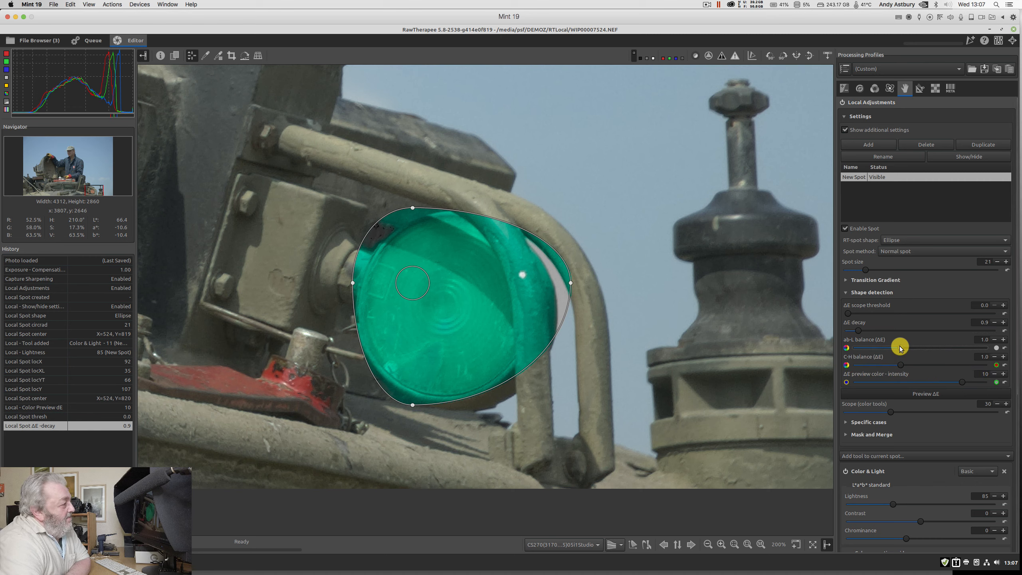
pyautogui.moveTo(900, 347); pyautogui.dragTo(858, 348)
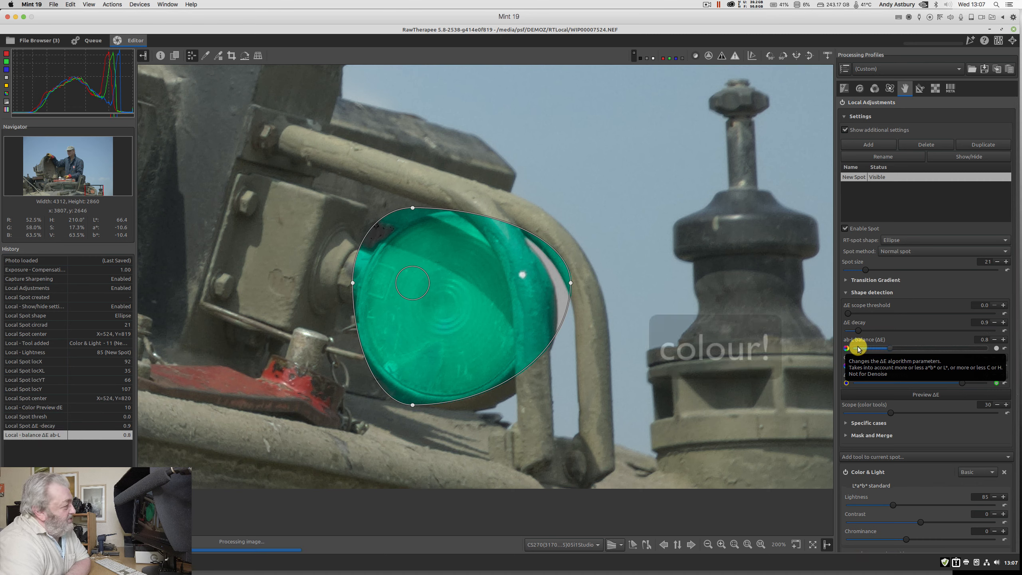
pyautogui.click(890, 348)
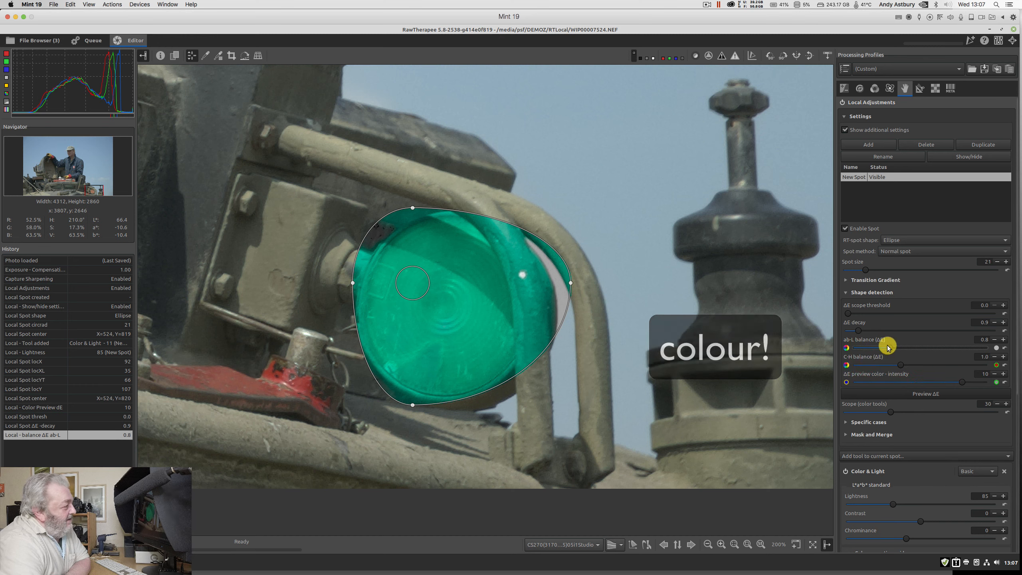
pyautogui.moveTo(889, 347)
pyautogui.mouseDown()
pyautogui.moveTo(855, 347)
pyautogui.moveTo(872, 314)
pyautogui.moveTo(841, 330)
pyautogui.moveTo(889, 329)
pyautogui.mouseUp()
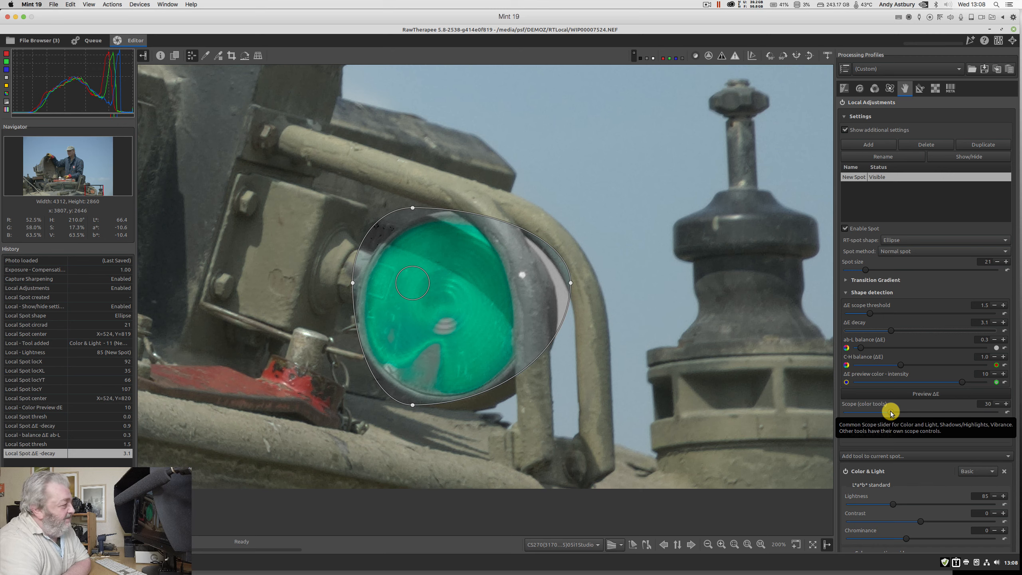
# - Try a color tools Scope of 54, return it to 30, and try an ab-L balance of 1.5
pyautogui.moveTo(890, 411); pyautogui.dragTo(928, 415)
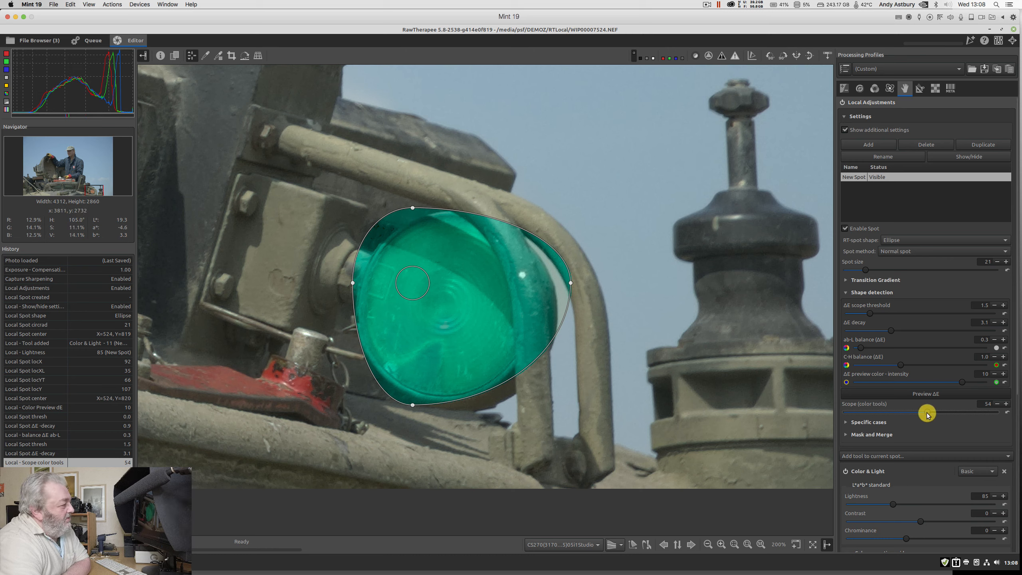
pyautogui.moveTo(927, 412); pyautogui.dragTo(892, 410)
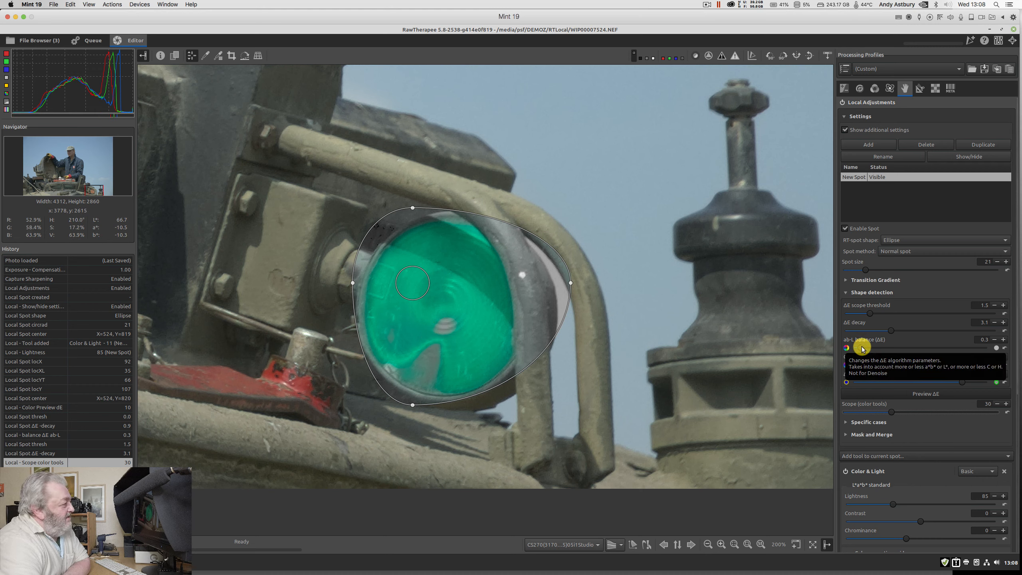
pyautogui.moveTo(862, 349); pyautogui.dragTo(902, 349)
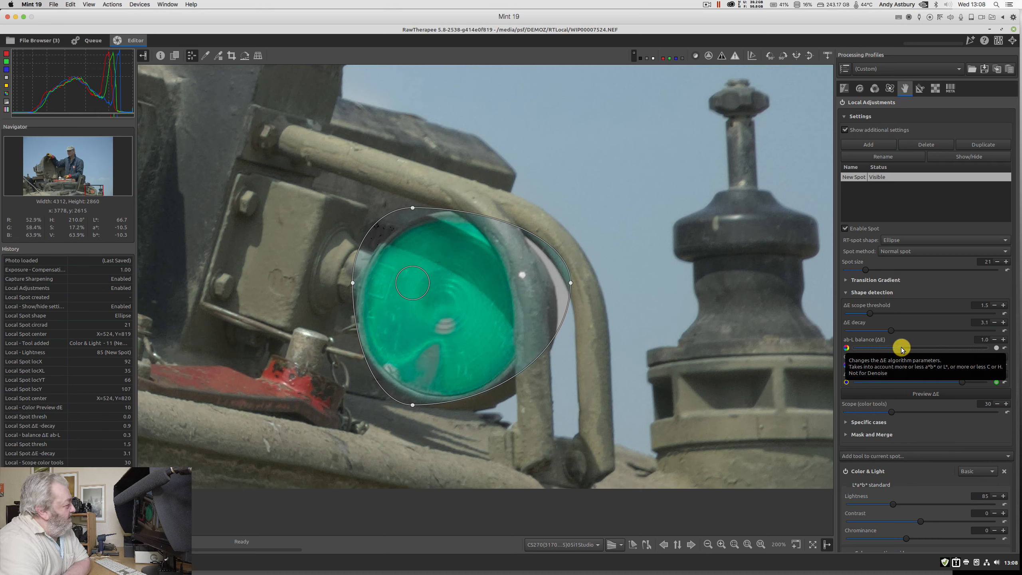
pyautogui.click(929, 348)
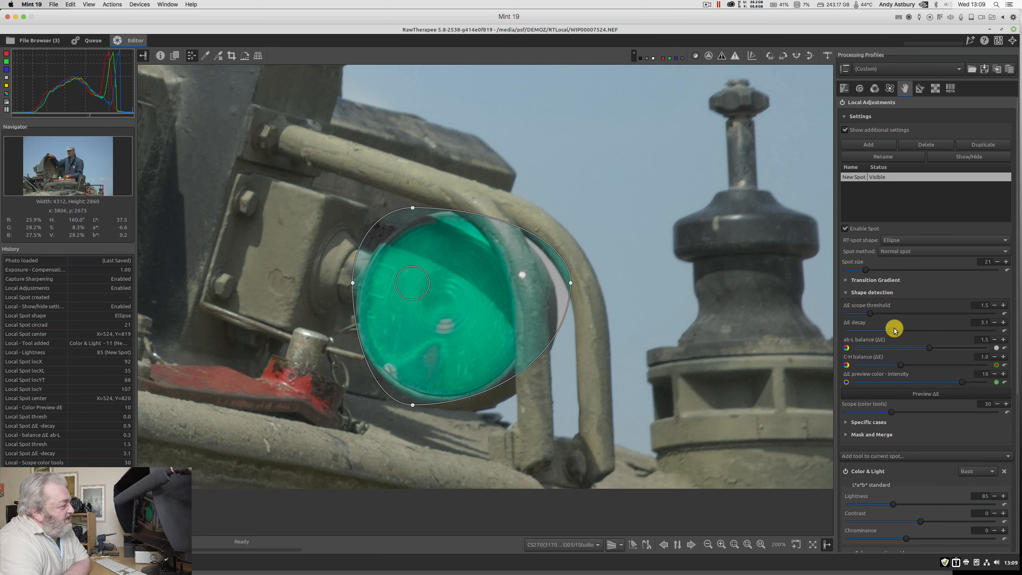
# - Set ΔE decay to 3.4, C-H balance to 0.6 and ab-L balance to 0.3, and turn off the ΔE preview
pyautogui.moveTo(891, 331)
pyautogui.mouseDown()
pyautogui.moveTo(844, 333)
pyautogui.moveTo(910, 333)
pyautogui.moveTo(895, 331)
pyautogui.mouseUp()
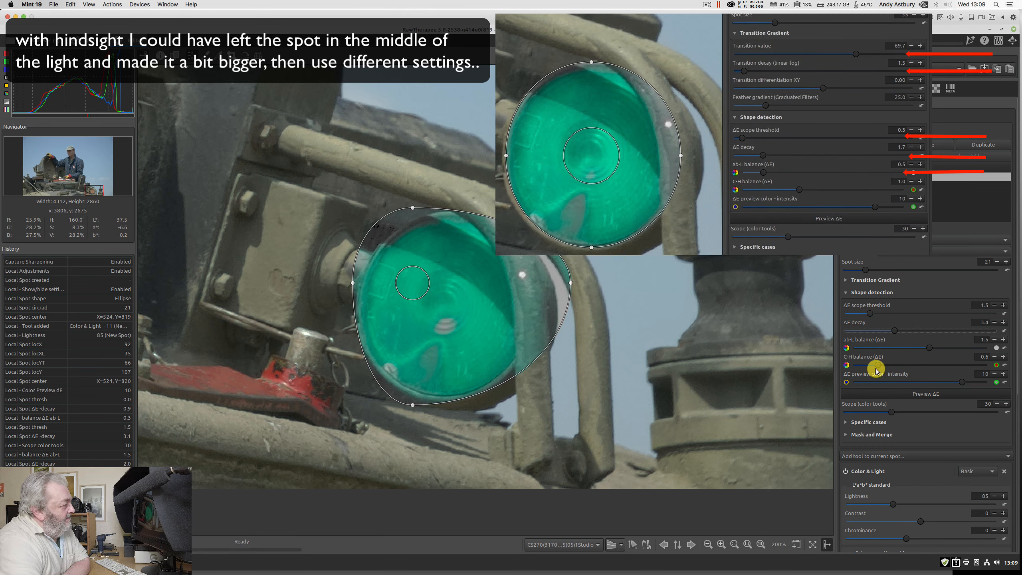
pyautogui.click(862, 348)
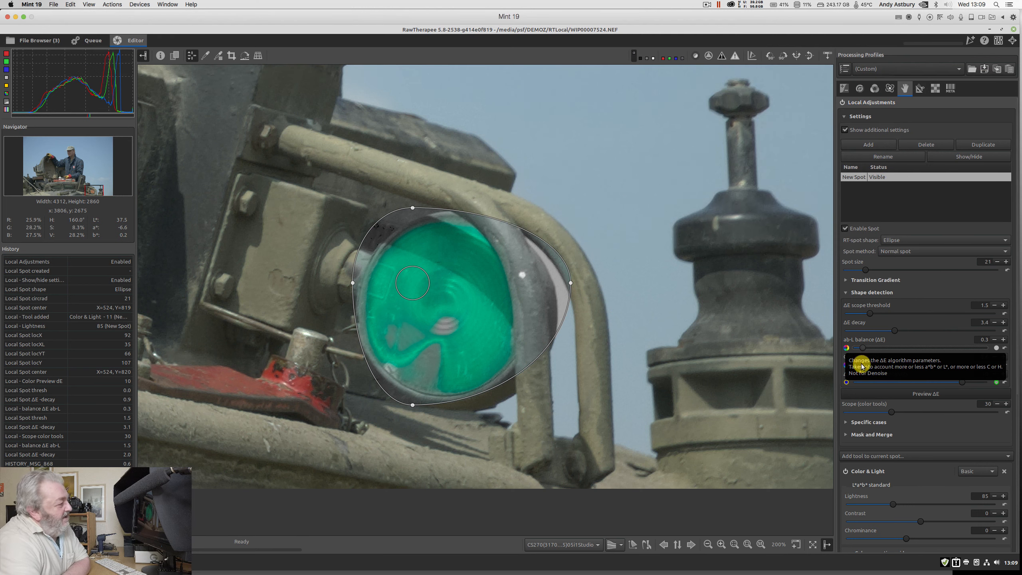
pyautogui.click(920, 394)
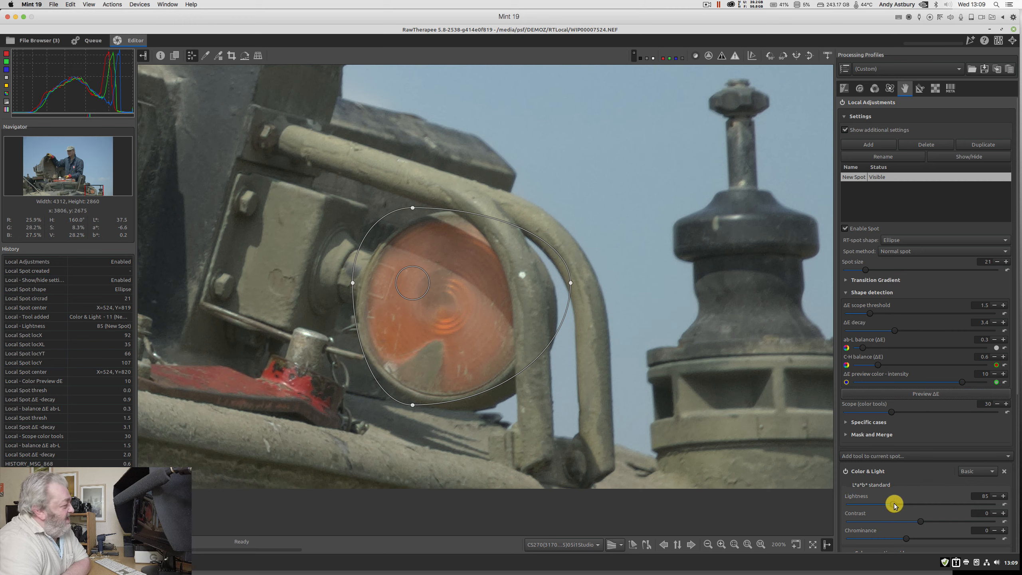
# - Set the lamp spot's Color & Light values to Lightness 105, Contrast 35 and Chrominance 67
pyautogui.moveTo(894, 506); pyautogui.dragTo(947, 523)
pyautogui.click(947, 523)
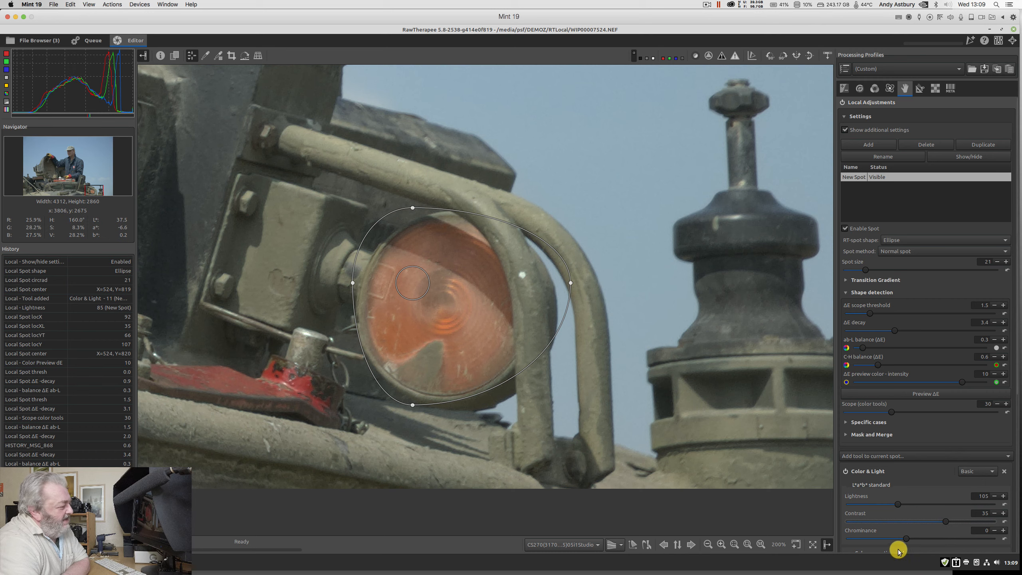
pyautogui.moveTo(907, 540); pyautogui.dragTo(945, 534)
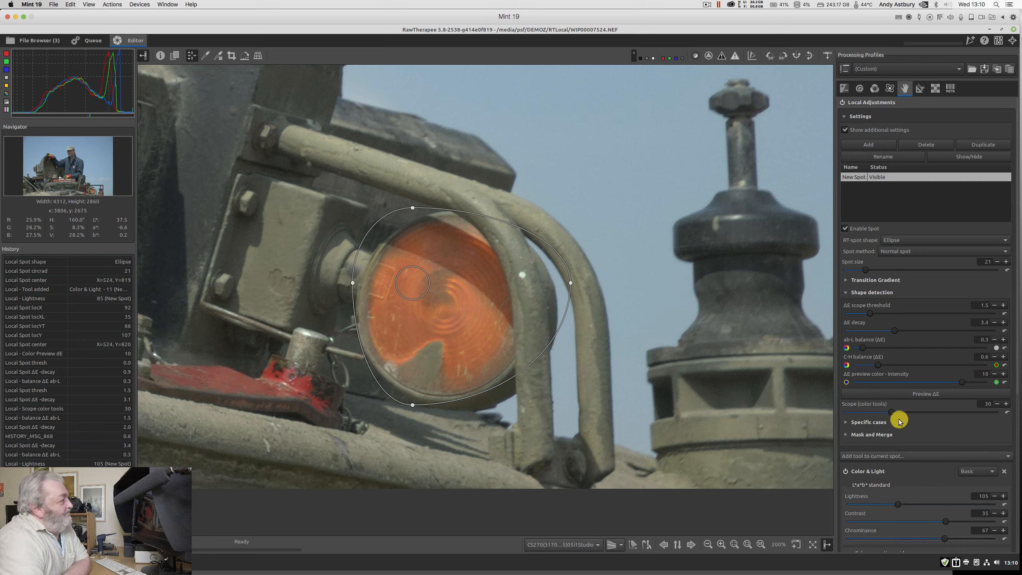
# - Hide the lamp spot's outline and compare the image with Local Adjustments switched off and on
pyautogui.click(965, 157)
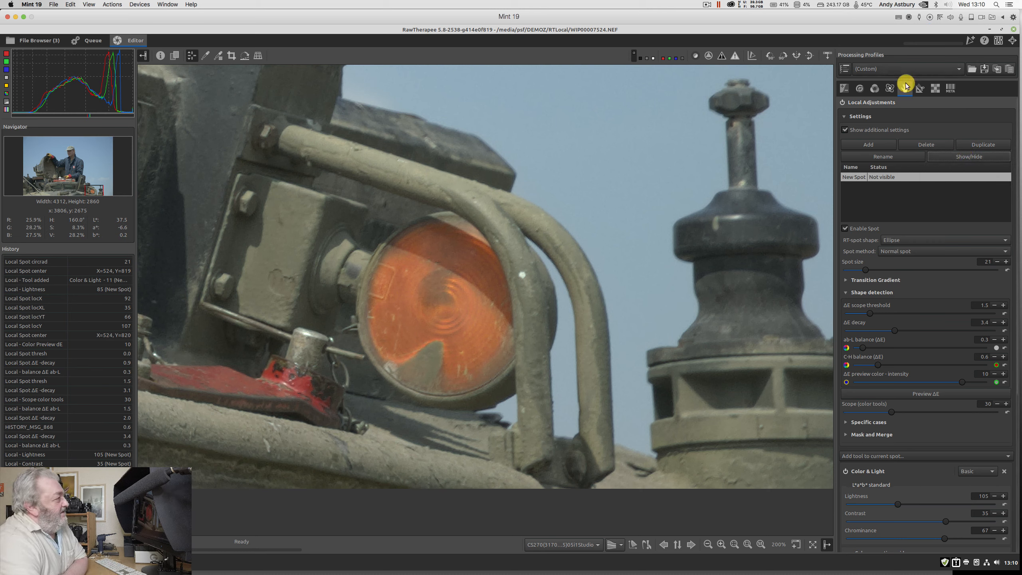
pyautogui.click(844, 103)
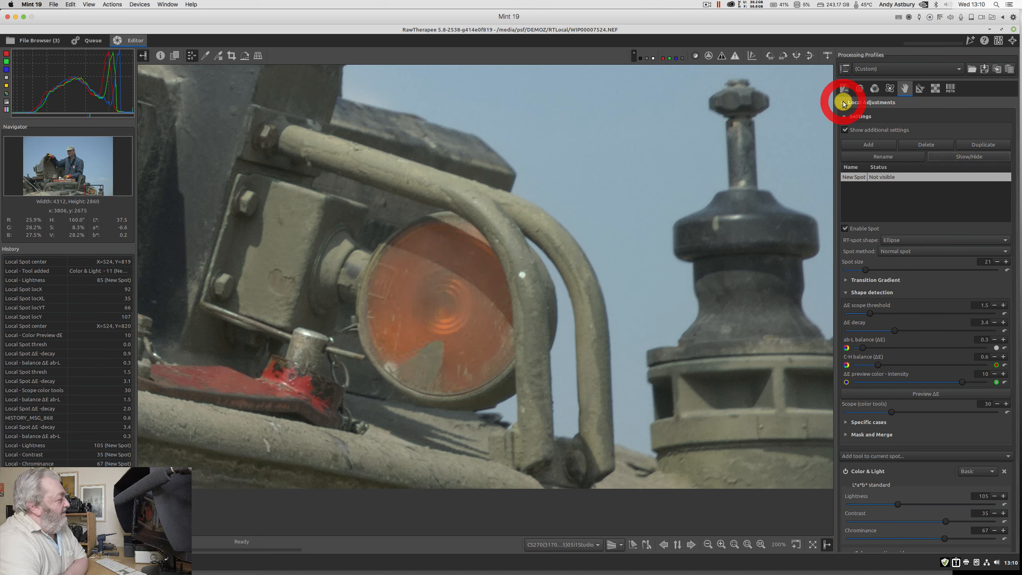
pyautogui.click(844, 103)
pyautogui.click(843, 102)
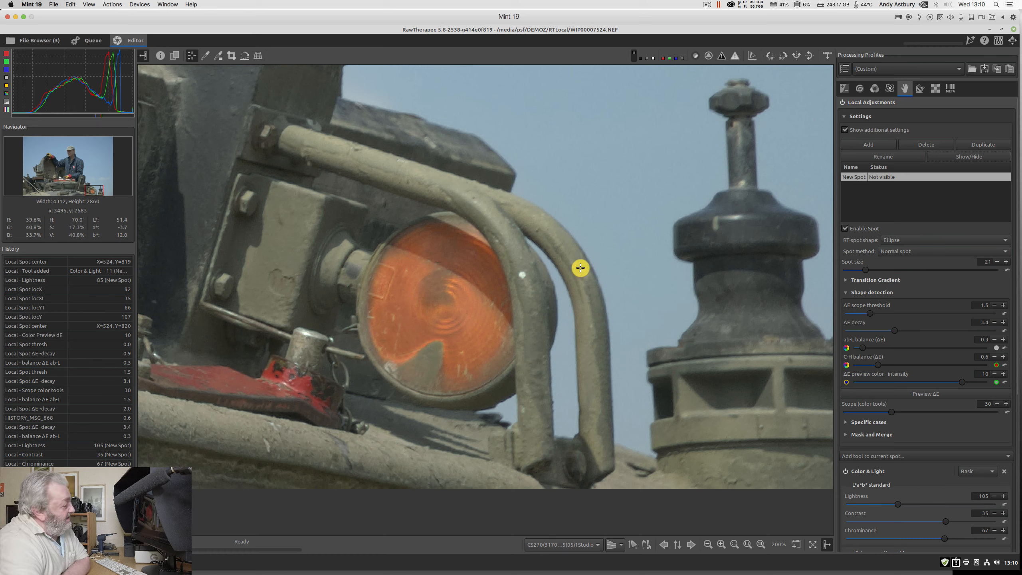
# - Add a second spot with the whole image in view, show its additional settings and change its shape to Rectangle
pyautogui.click(758, 545)
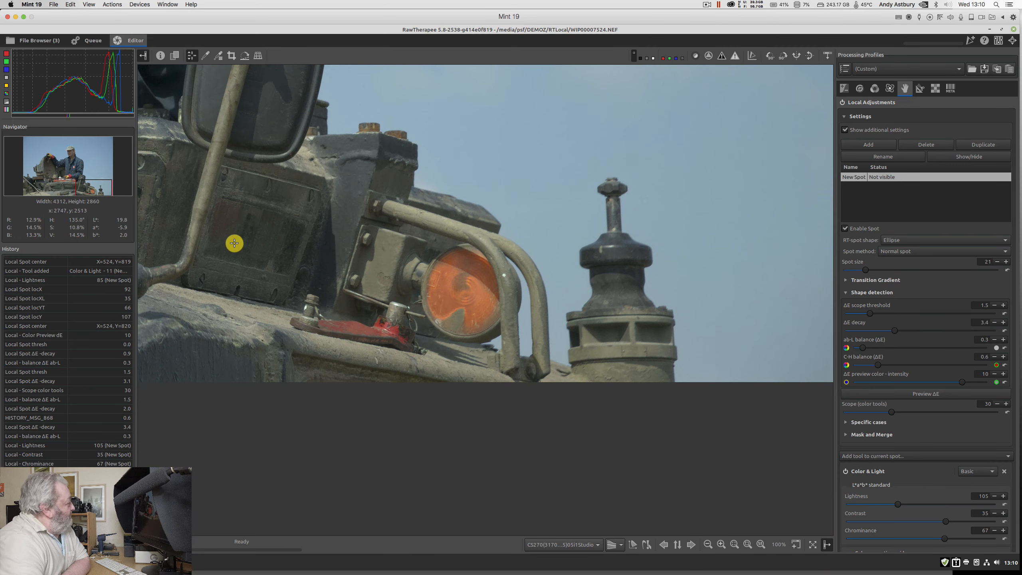
pyautogui.click(708, 545)
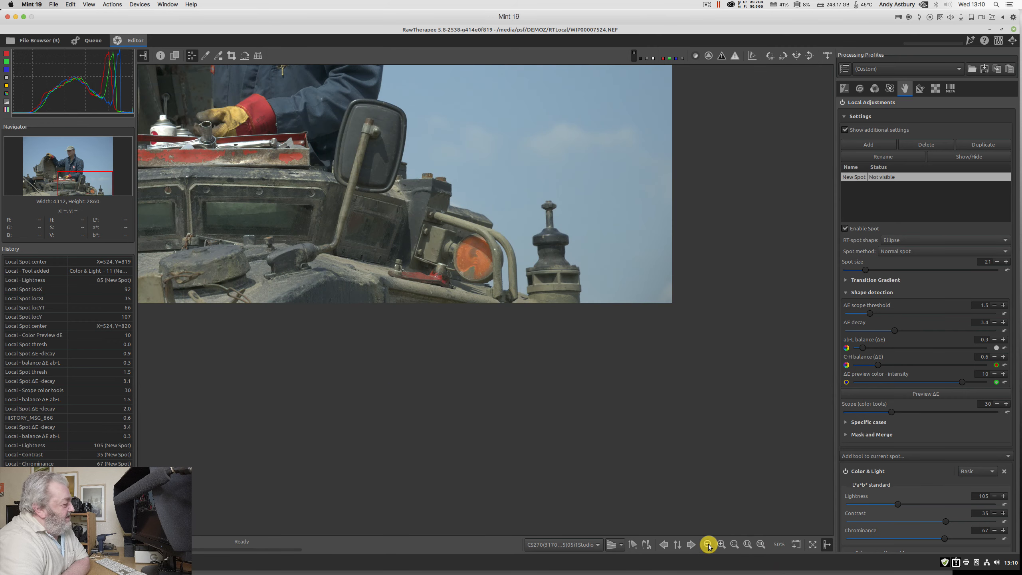
pyautogui.click(734, 545)
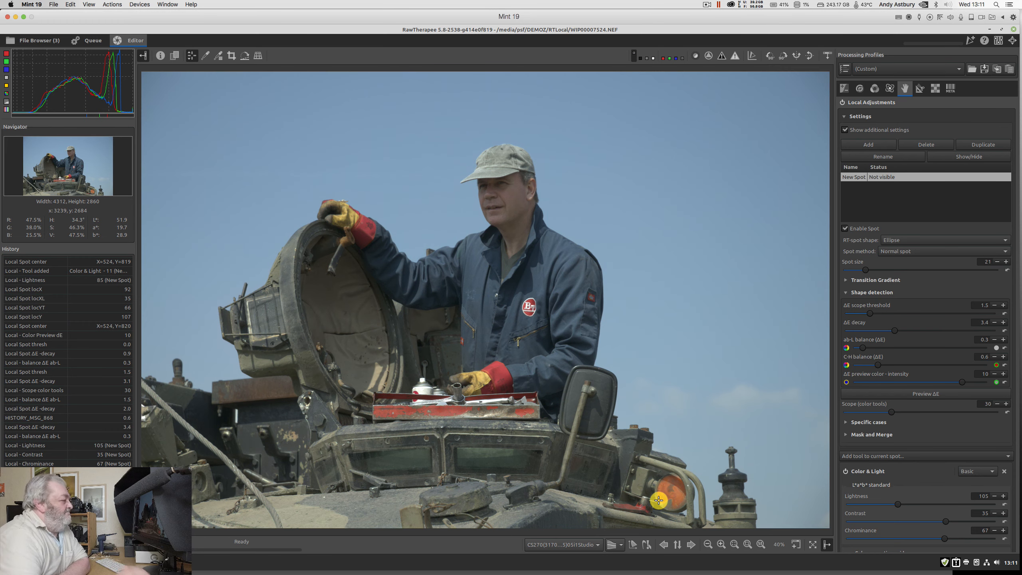
pyautogui.click(708, 543)
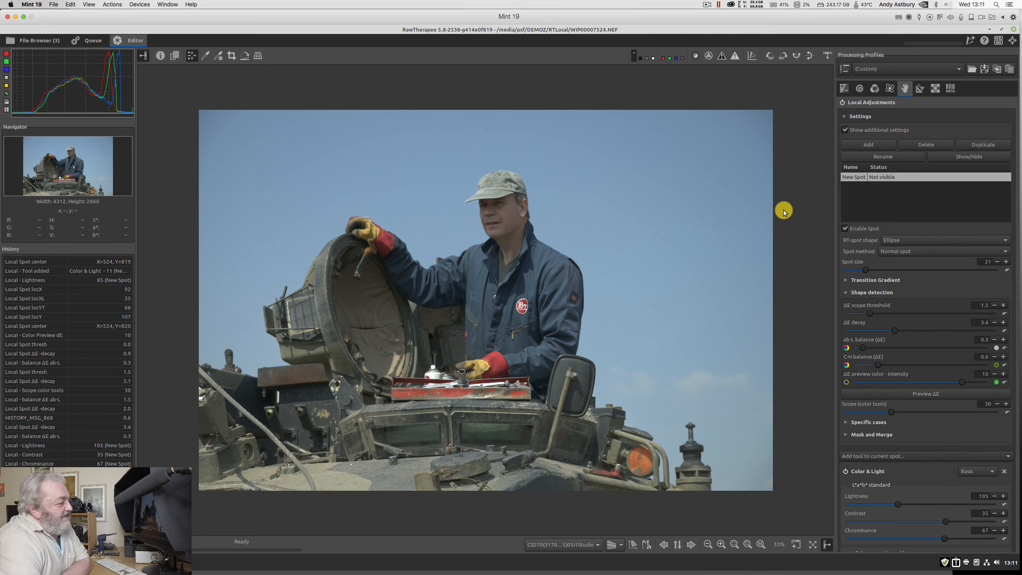
pyautogui.click(867, 144)
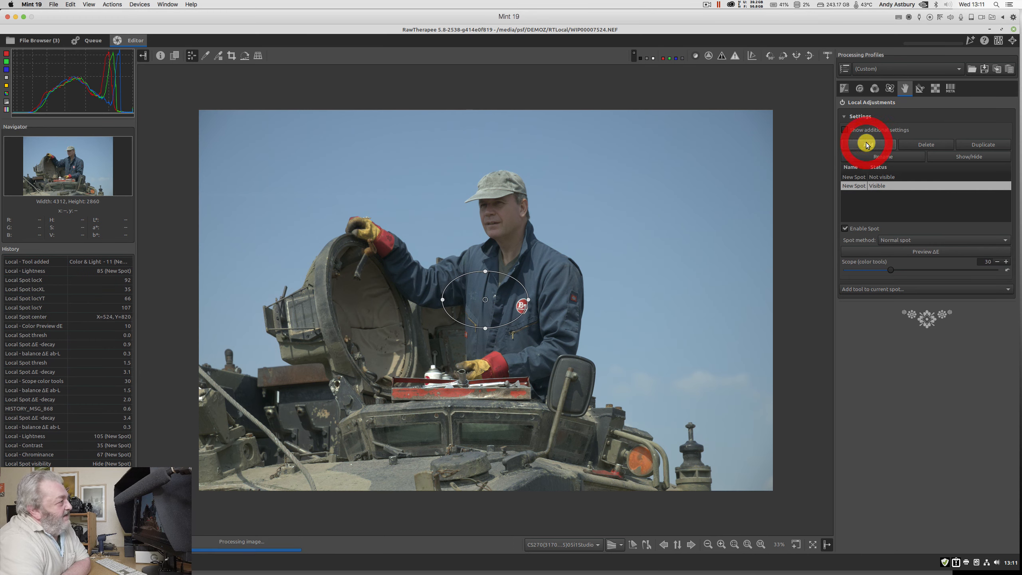
pyautogui.click(845, 130)
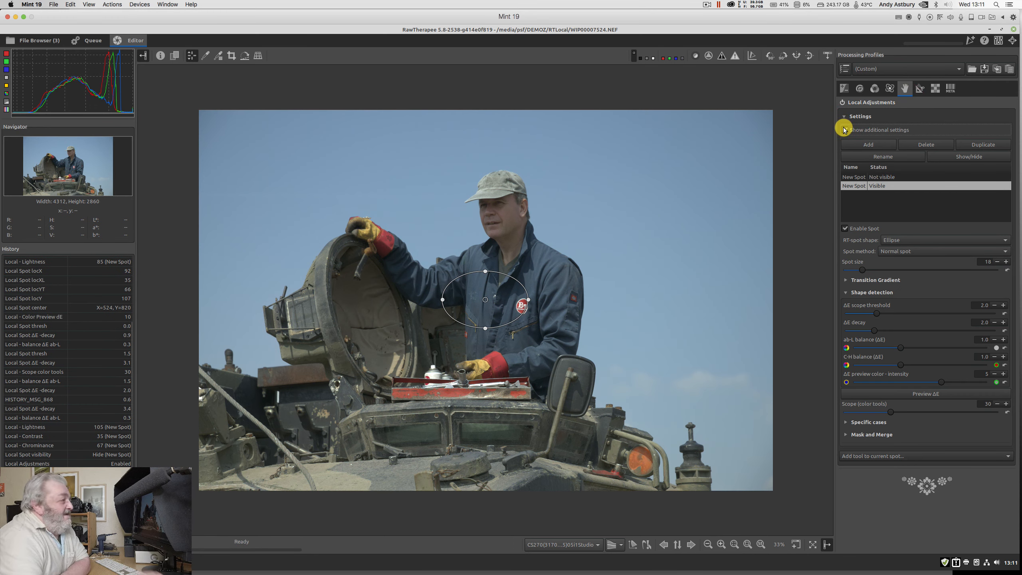
pyautogui.click(896, 240)
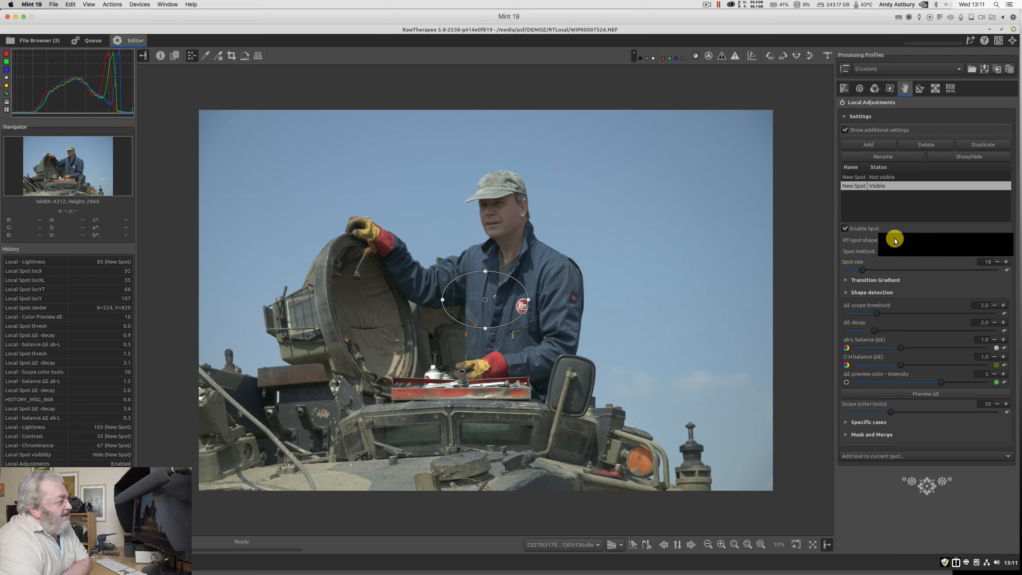
pyautogui.click(895, 248)
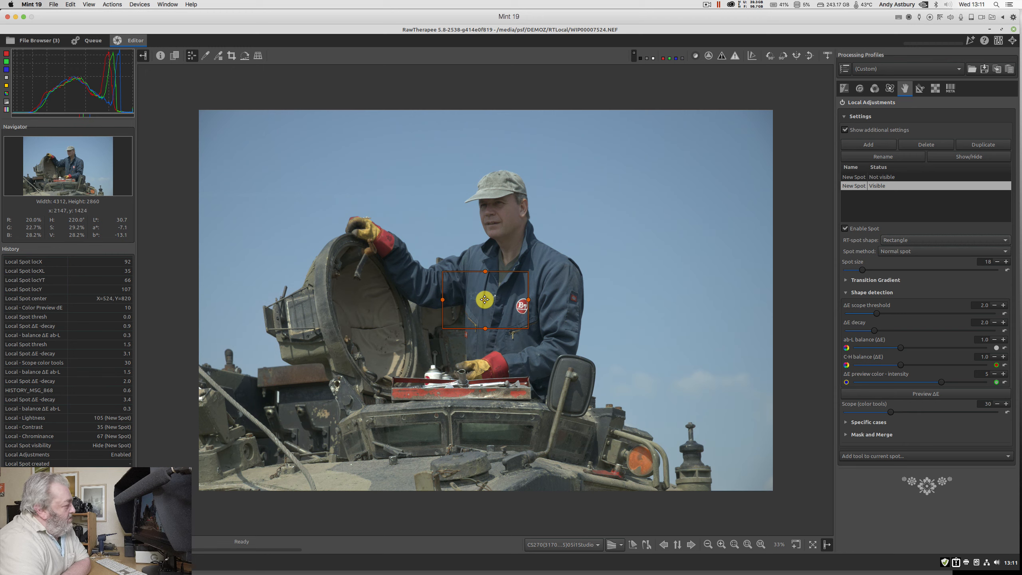
# - Move the rectangular spot's centre onto the red cuff of the man's lower glove, trying it on the red toolbox as well
pyautogui.moveTo(484, 300); pyautogui.dragTo(497, 361)
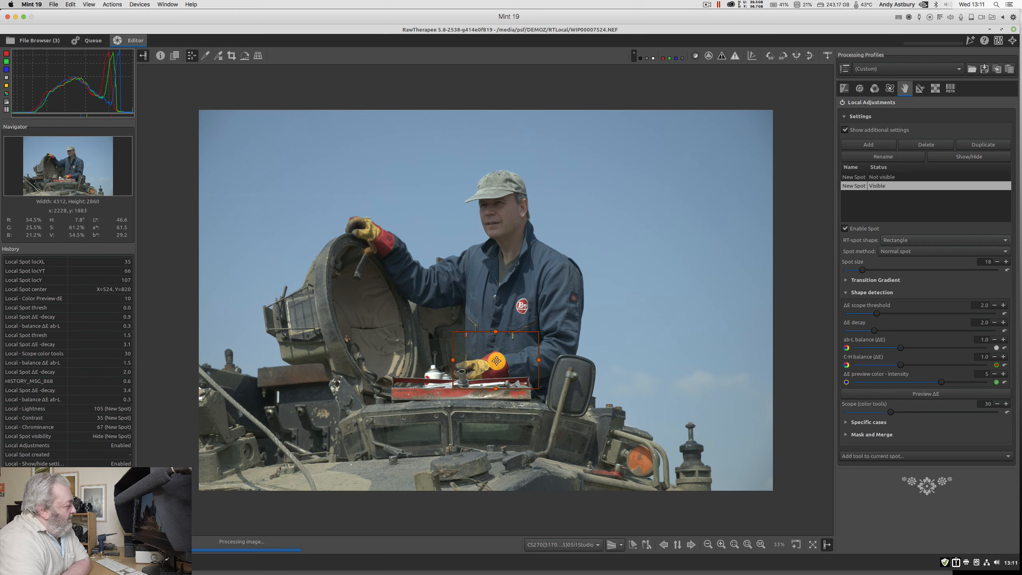
pyautogui.click(499, 361)
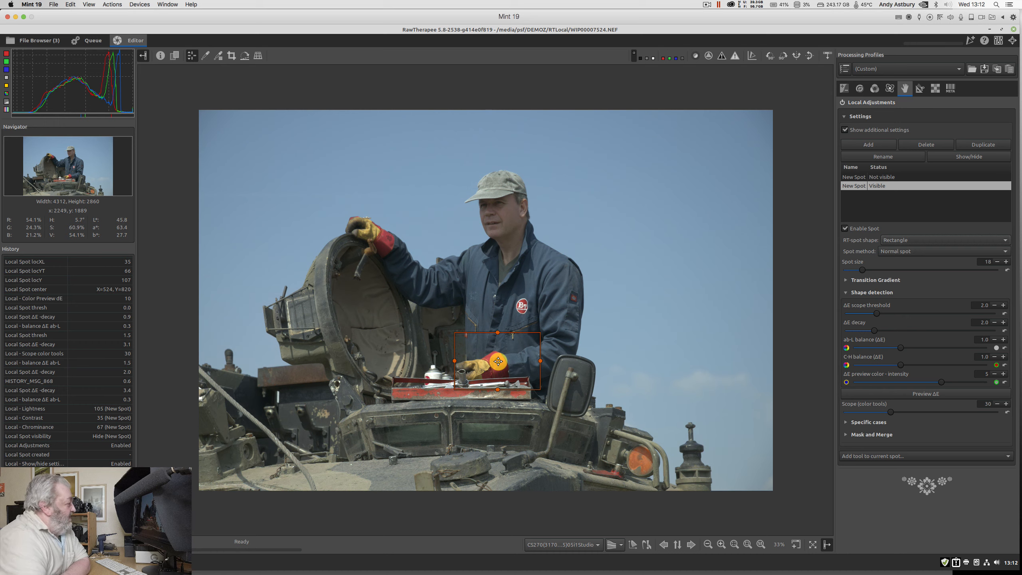
pyautogui.moveTo(498, 362); pyautogui.dragTo(451, 393)
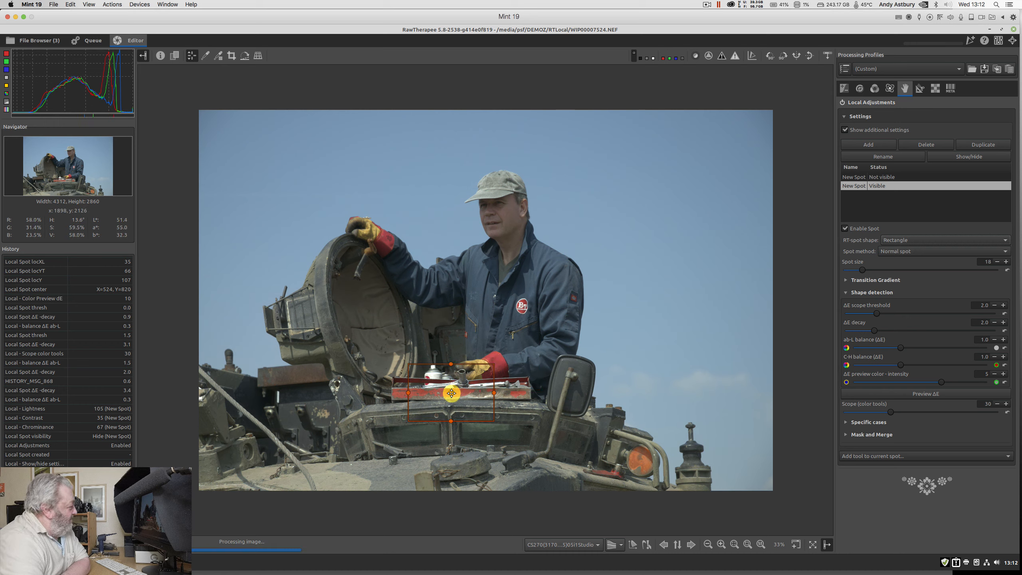
pyautogui.click(451, 393)
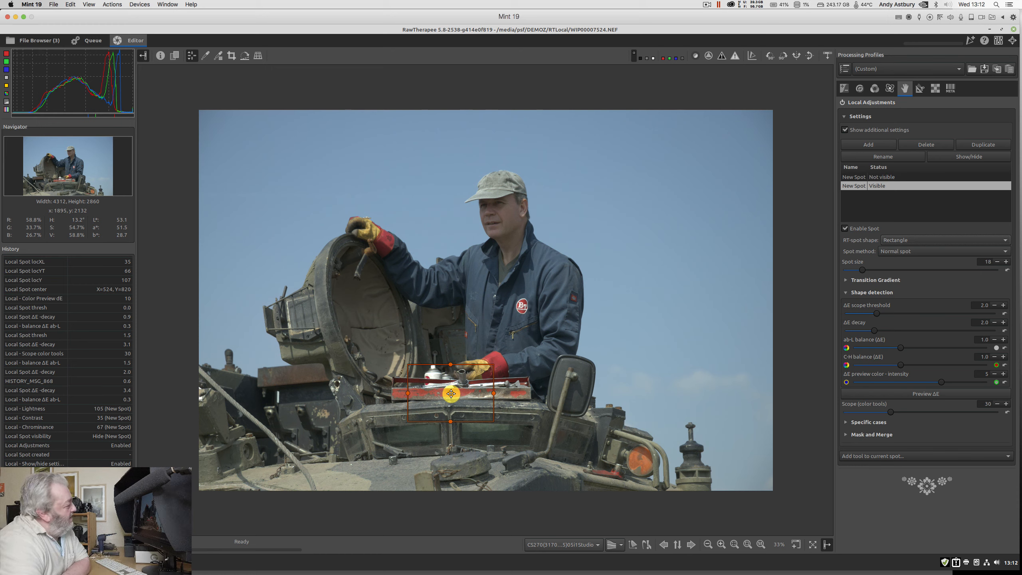
pyautogui.moveTo(451, 393); pyautogui.dragTo(495, 359)
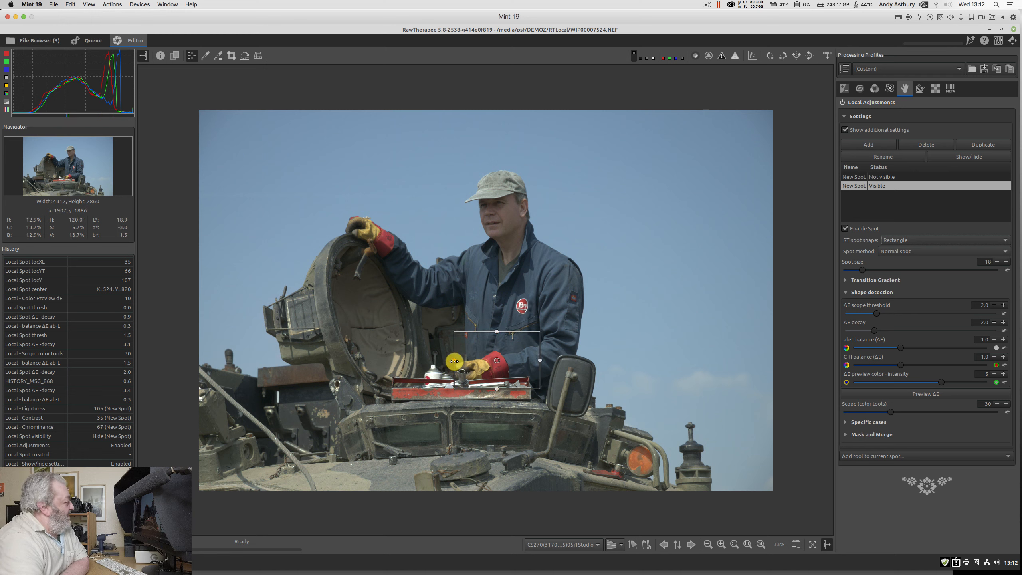
# - Enlarge the rectangular spot around its glove-cuff centre to enclose the man, both gloves and toolbox, reaching down to the image's lower edge
pyautogui.moveTo(453, 361); pyautogui.dragTo(234, 360)
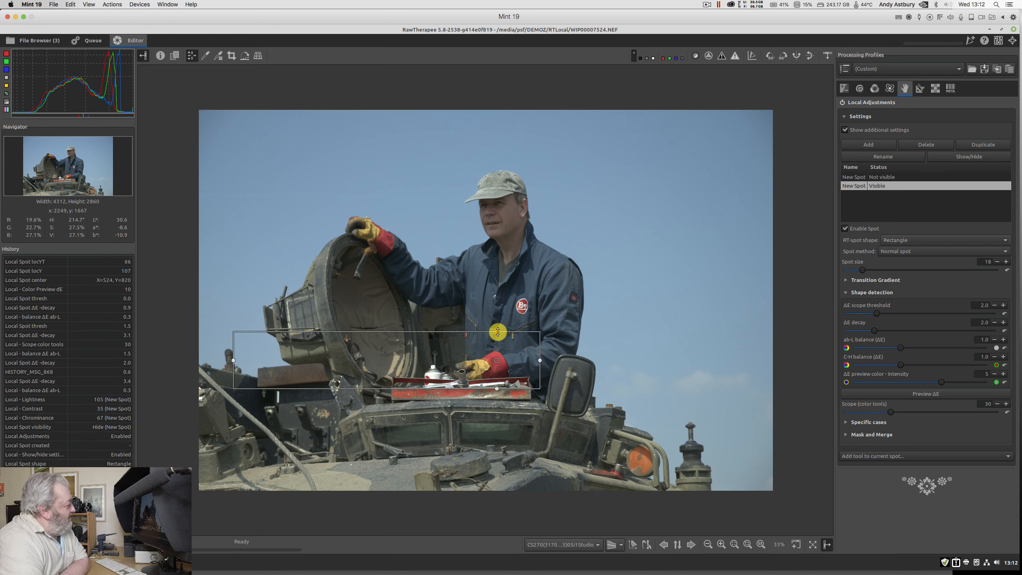
pyautogui.moveTo(497, 332); pyautogui.dragTo(490, 154)
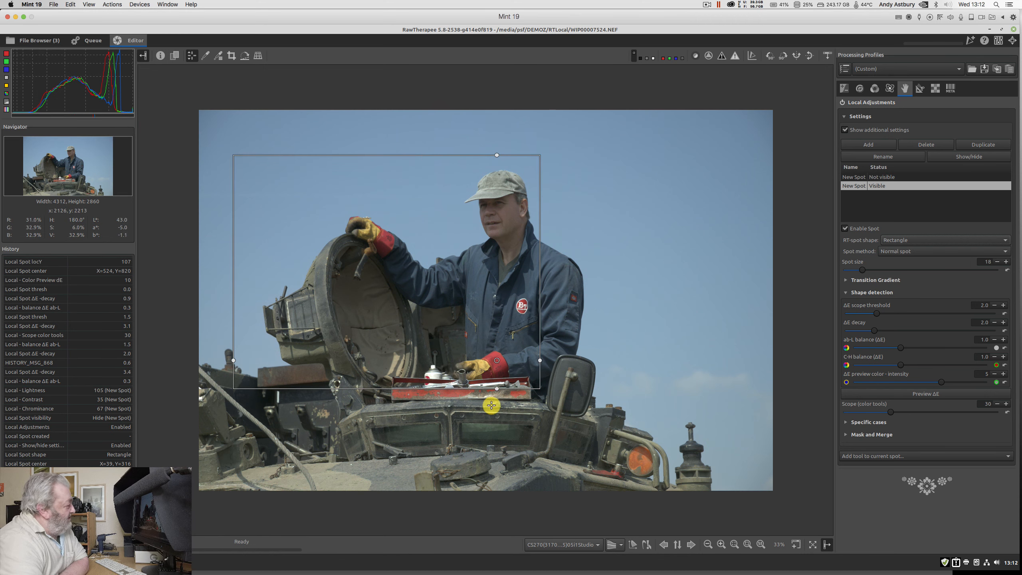
pyautogui.moveTo(497, 388); pyautogui.dragTo(508, 457)
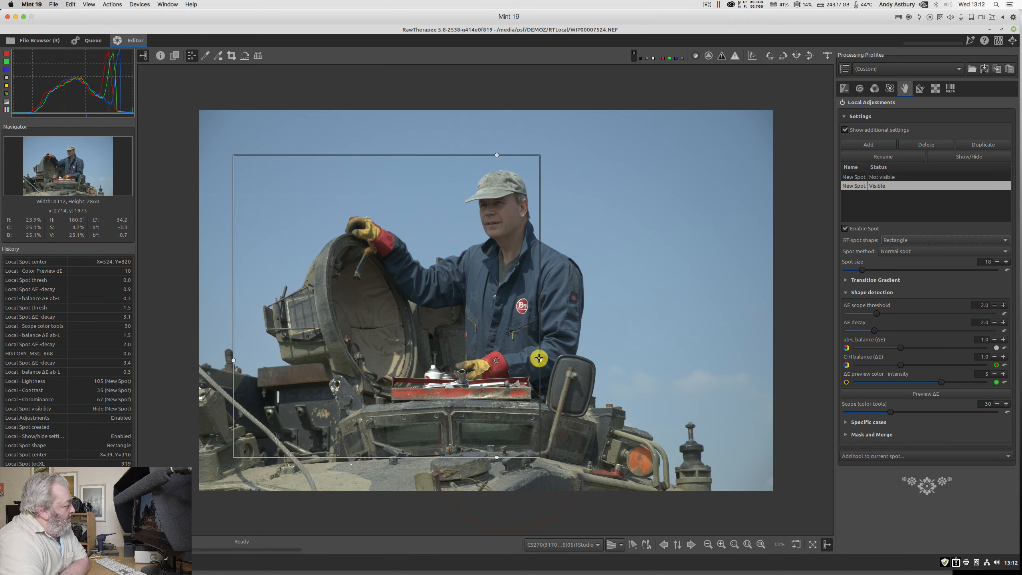
pyautogui.moveTo(540, 359); pyautogui.dragTo(623, 365)
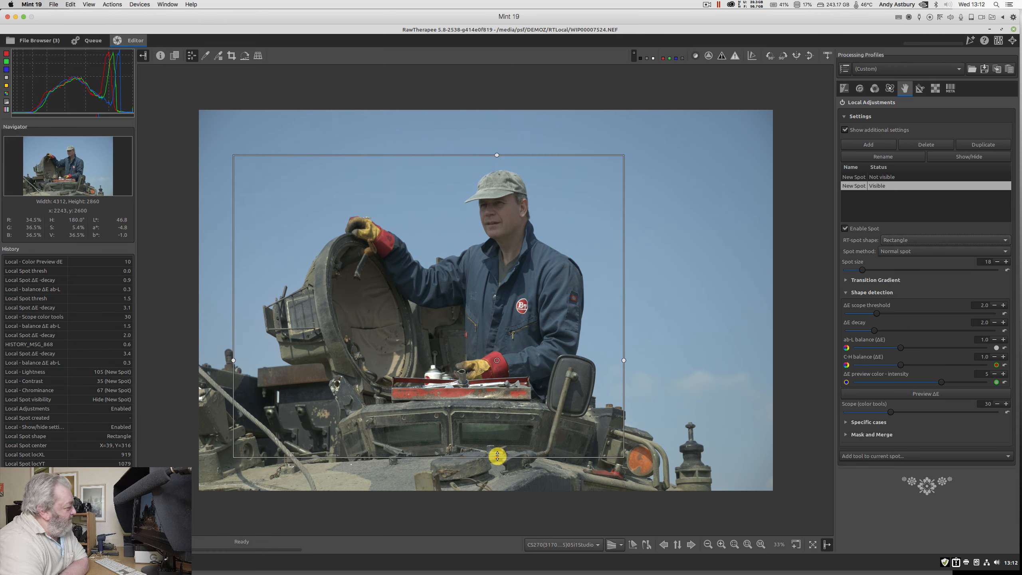
pyautogui.moveTo(497, 456); pyautogui.dragTo(494, 489)
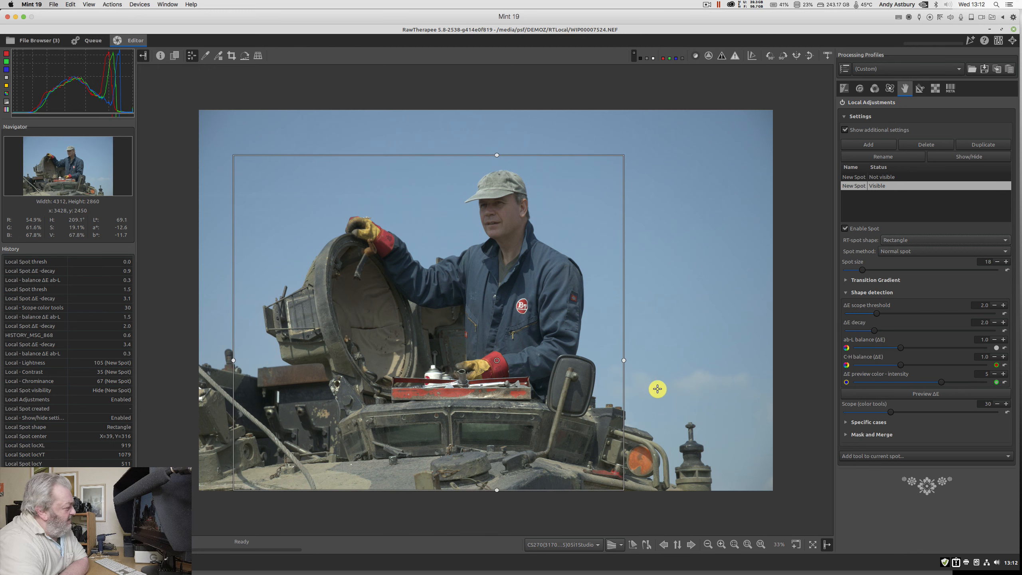
pyautogui.moveTo(623, 361); pyautogui.dragTo(627, 360)
pyautogui.click(626, 360)
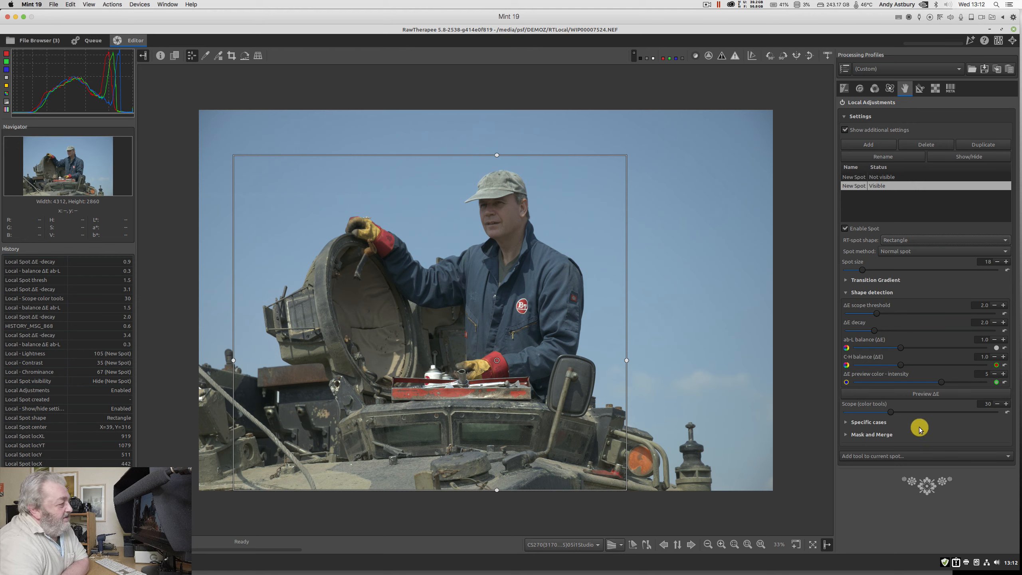
# - Add Color & Light to the red-area spot with Lightness 82, Contrast -42 and Chrominance 113
pyautogui.click(908, 457)
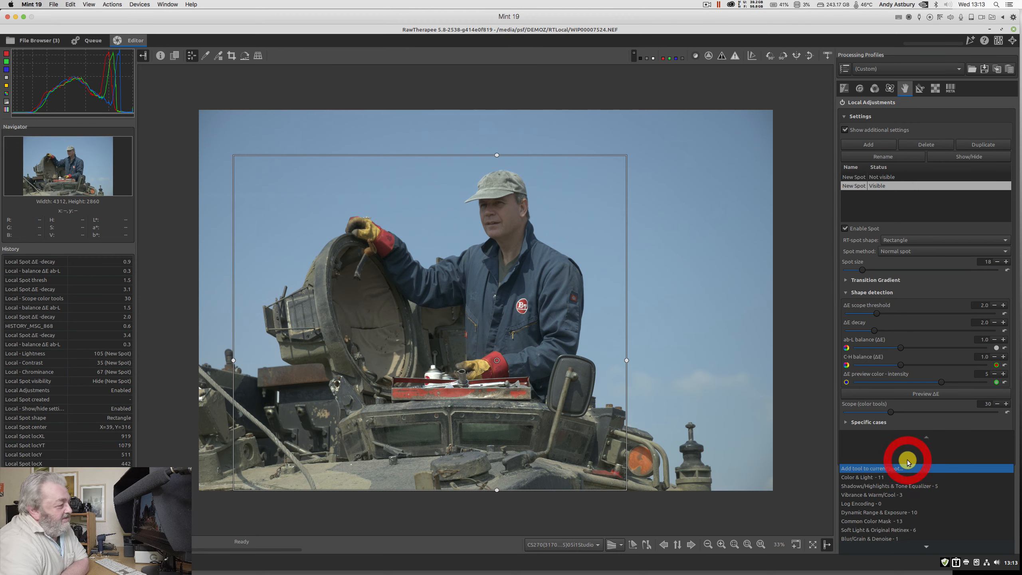
pyautogui.click(862, 478)
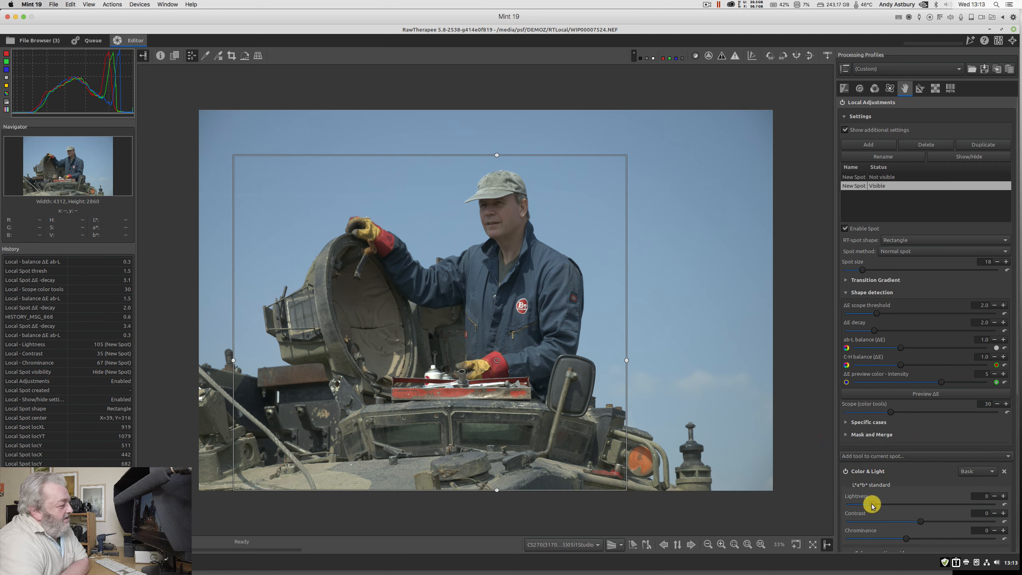
pyautogui.moveTo(880, 504); pyautogui.dragTo(889, 523)
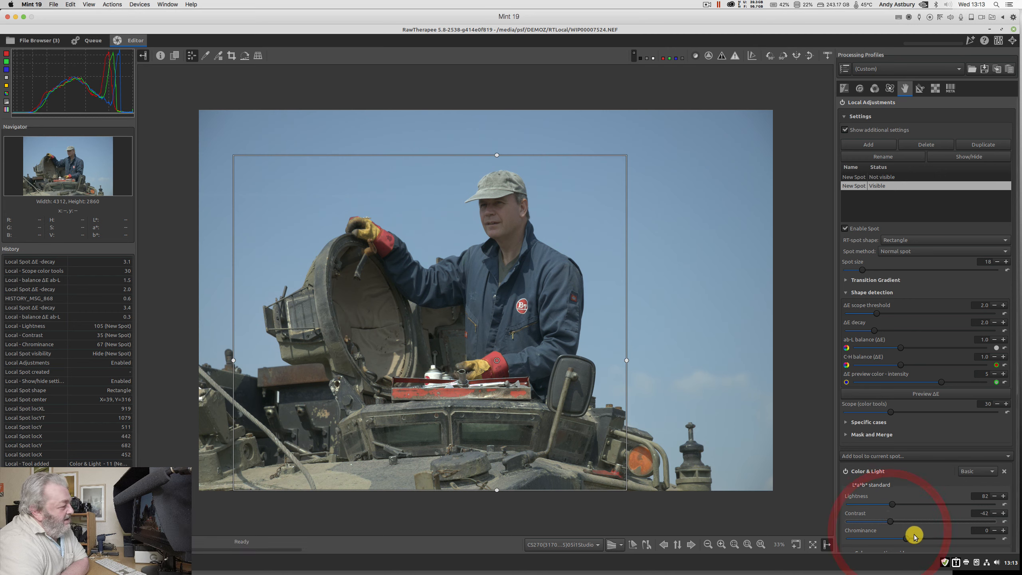
pyautogui.moveTo(907, 539); pyautogui.dragTo(972, 533)
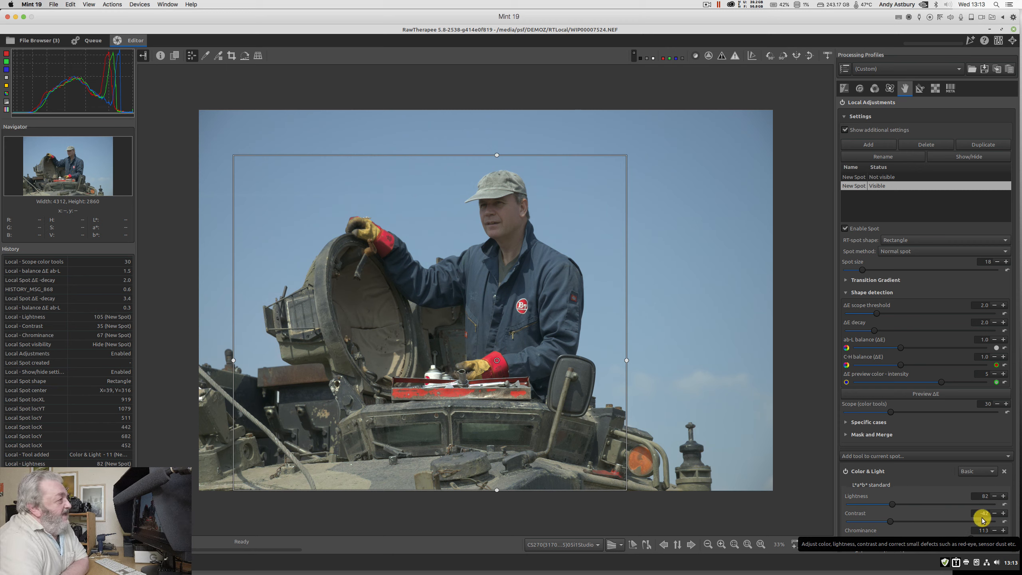
# - Hide the red-area spot's outline and compare the image with Local Adjustments switched off and on
pyautogui.click(956, 156)
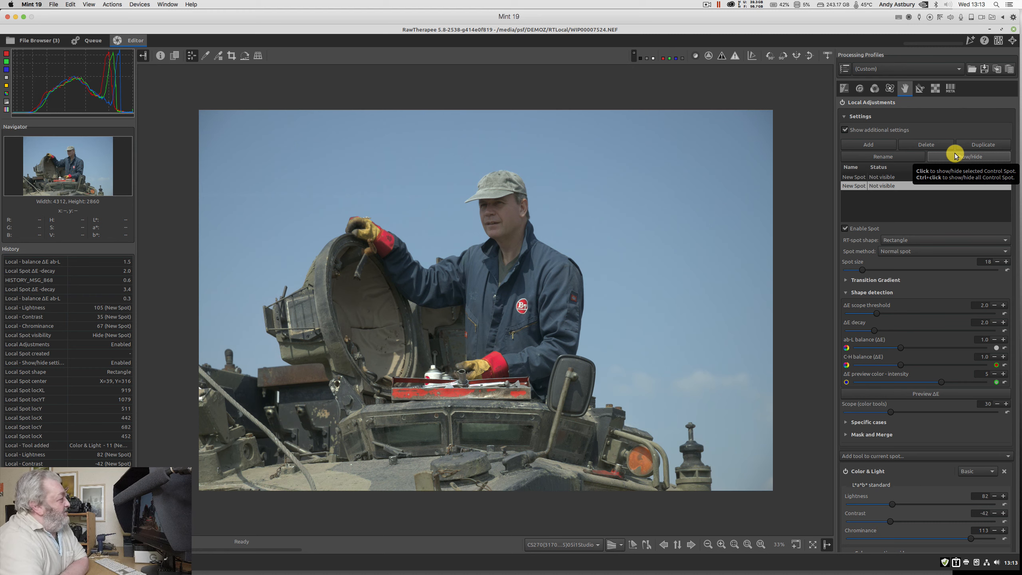
pyautogui.click(842, 103)
pyautogui.click(842, 103)
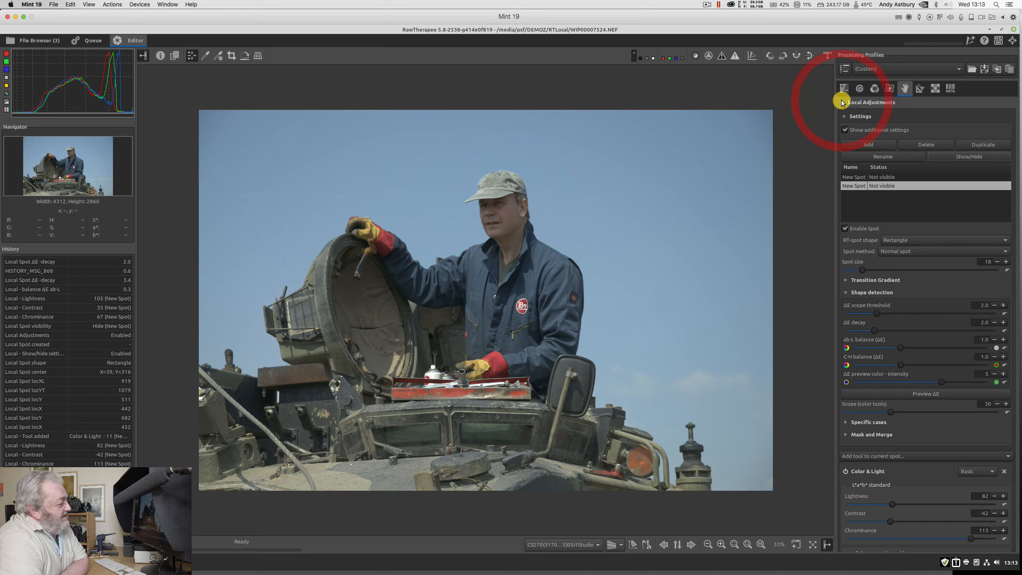
pyautogui.click(841, 103)
pyautogui.click(842, 103)
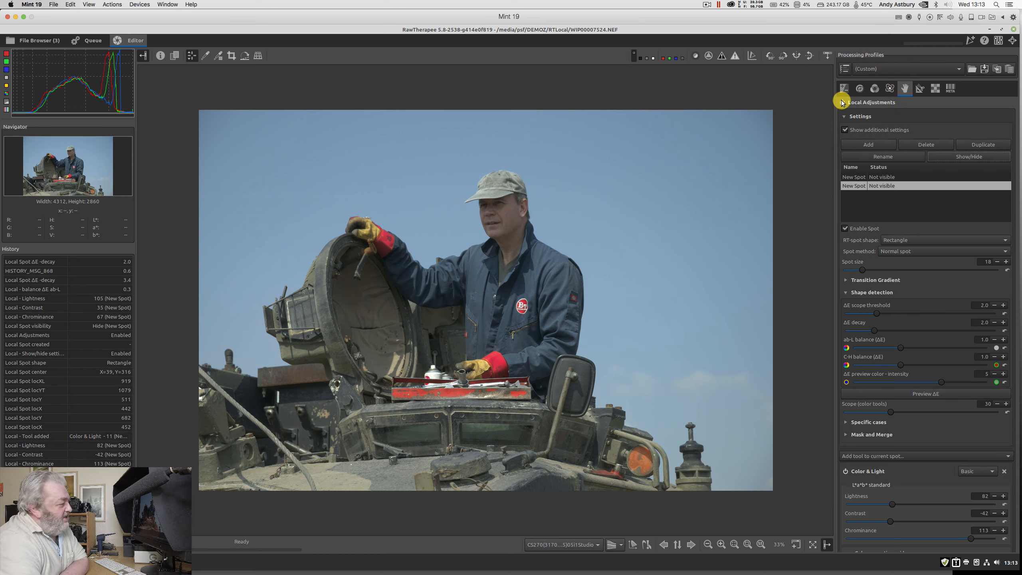
# - Add a third spot, show its additional settings and change its shape to Rectangle
pyautogui.click(866, 145)
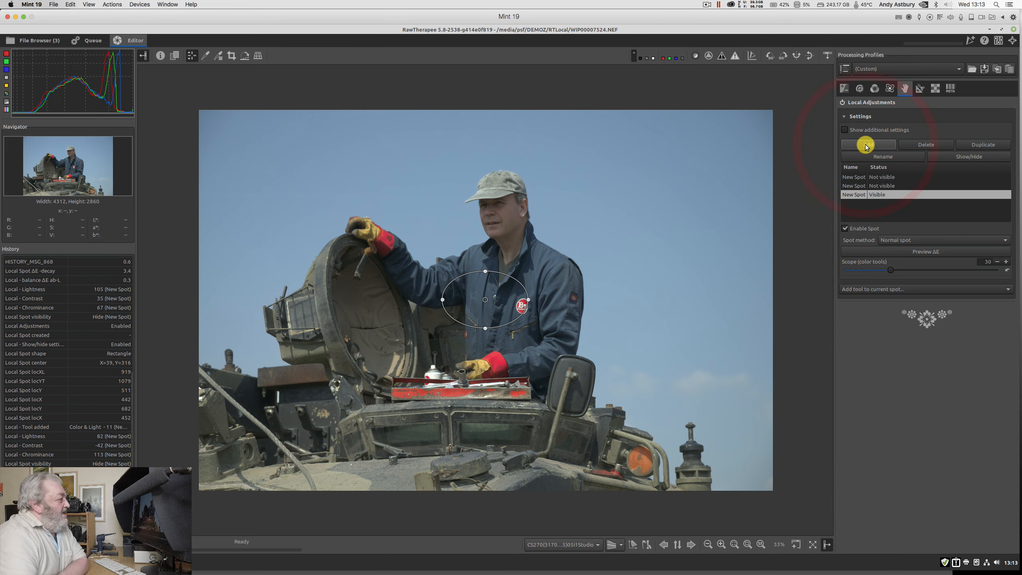
pyautogui.click(846, 130)
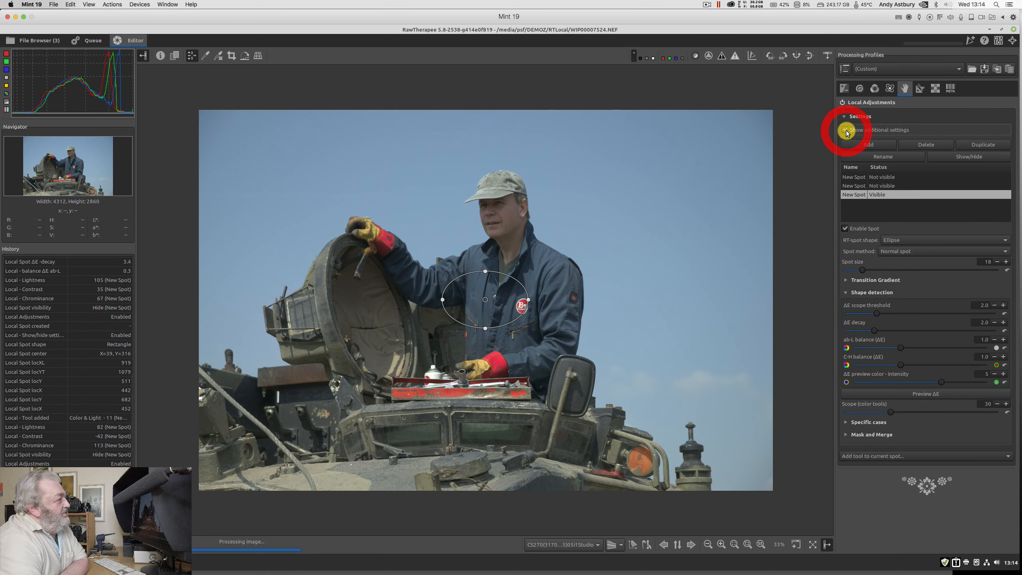
pyautogui.click(902, 241)
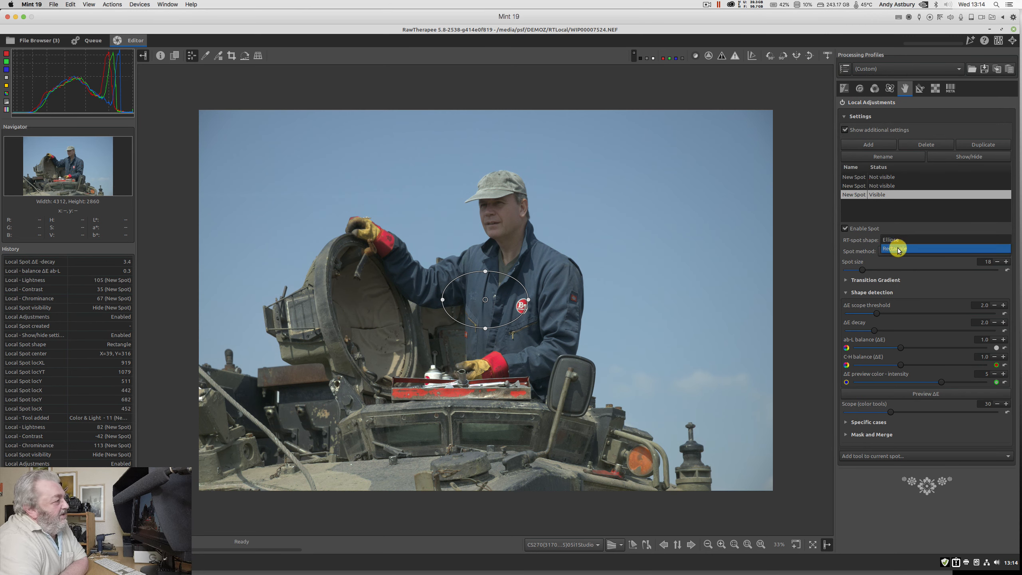
pyautogui.click(899, 248)
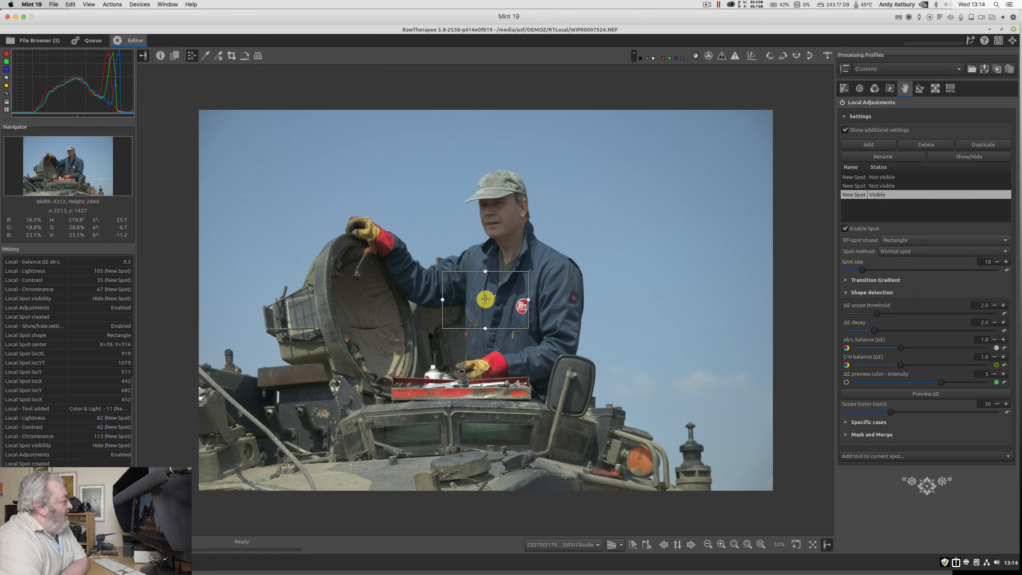
# - Move the third spot's centre onto the sky beside the man's head and stretch all four edges beyond the image borders
pyautogui.moveTo(486, 299); pyautogui.dragTo(684, 204)
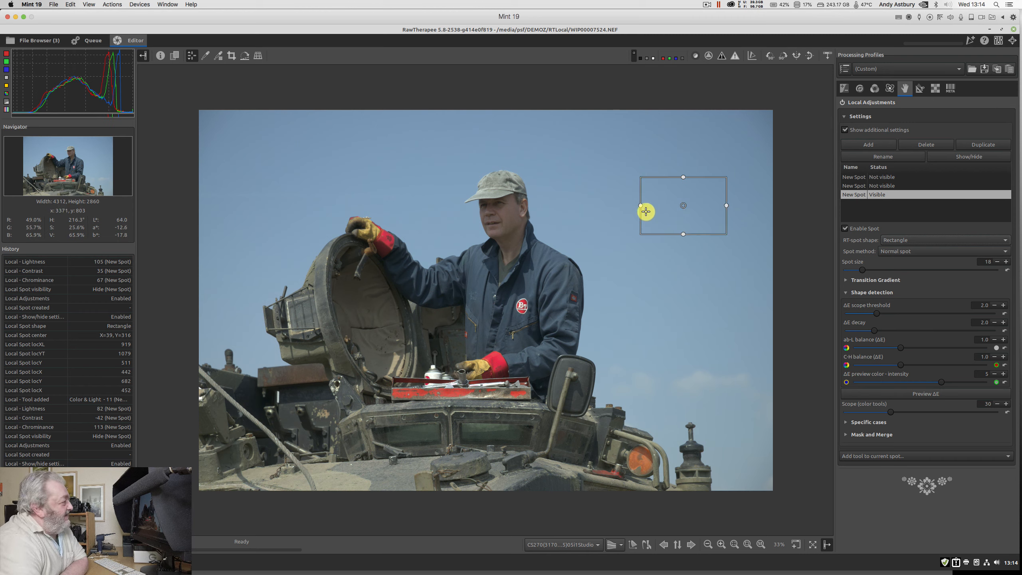
pyautogui.moveTo(641, 204); pyautogui.dragTo(137, 241)
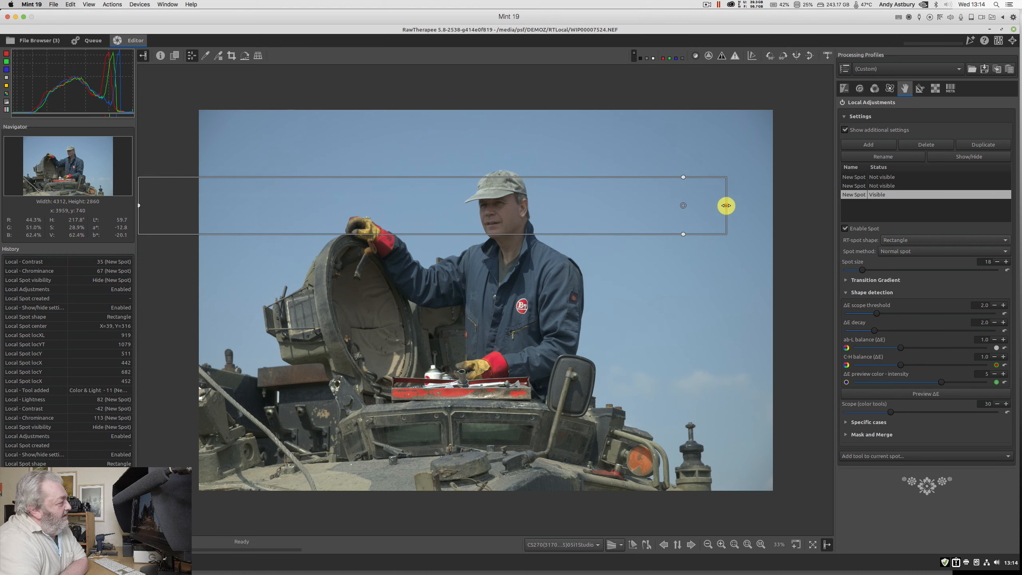
pyautogui.moveTo(726, 205); pyautogui.dragTo(830, 203)
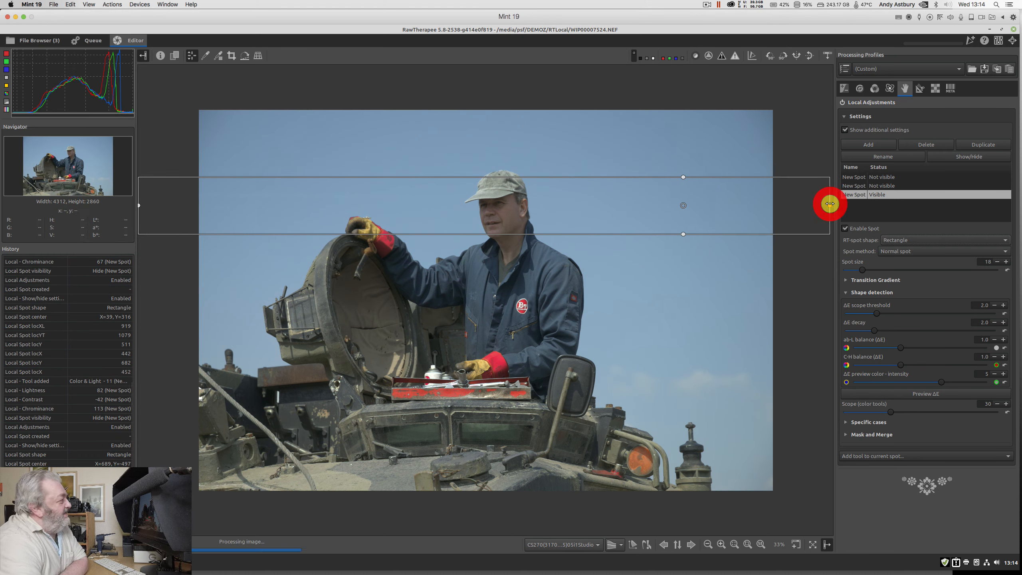
pyautogui.moveTo(683, 178); pyautogui.dragTo(683, 83)
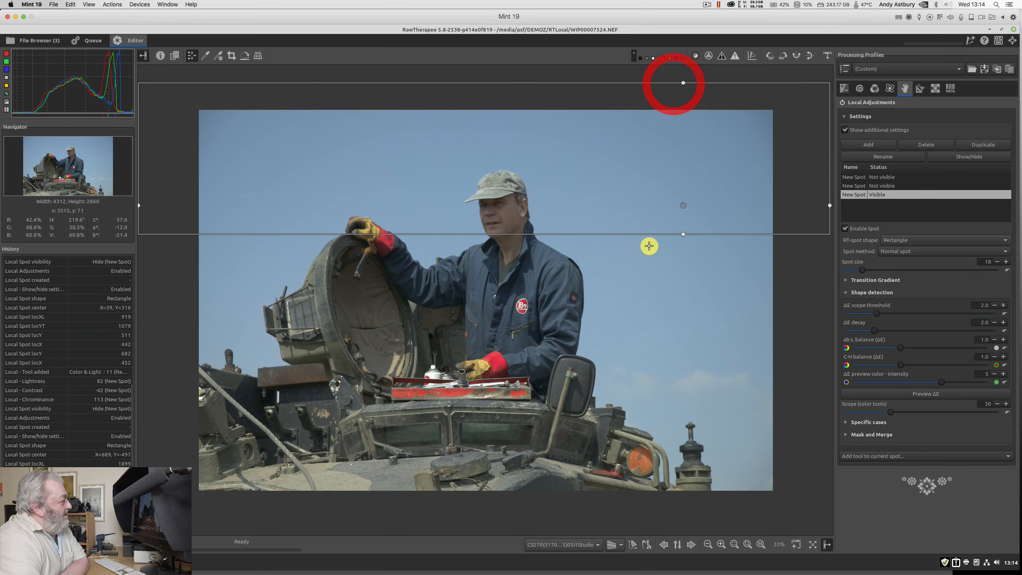
pyautogui.moveTo(683, 234); pyautogui.dragTo(690, 520)
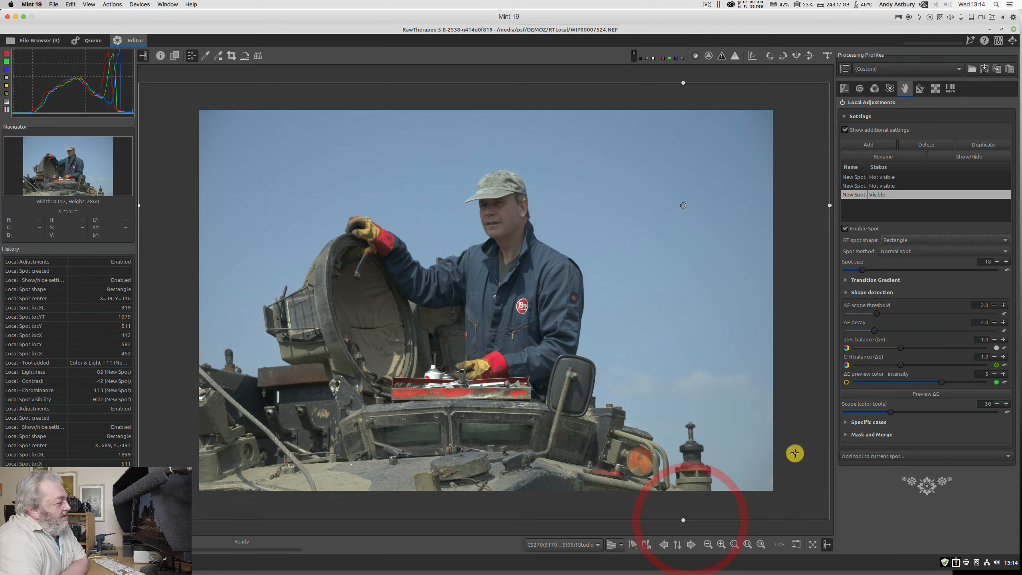
# - Add Color & Light to the sky spot with Chrominance 48 and extend the spot's upper edge further above the image
pyautogui.click(877, 458)
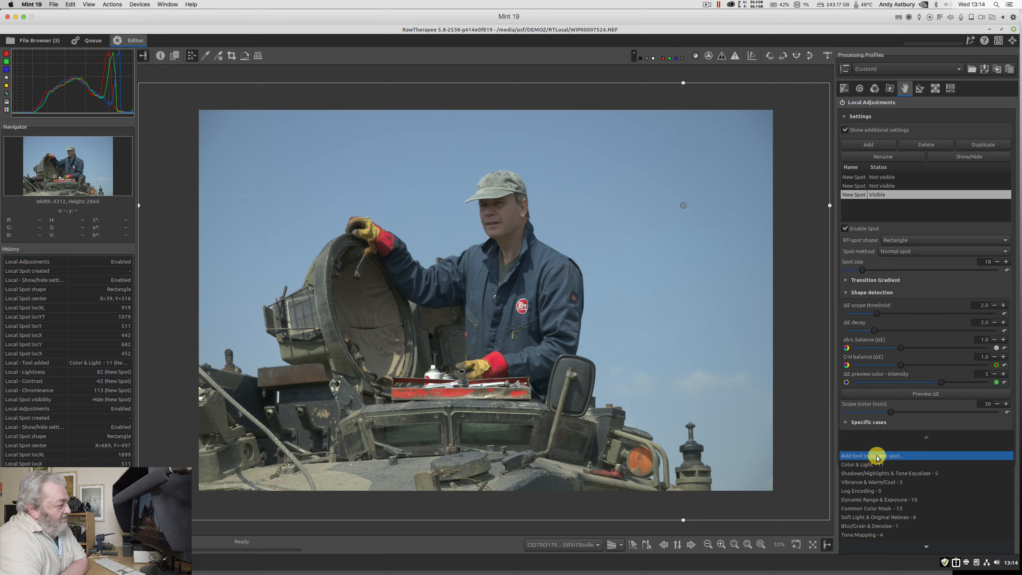
pyautogui.click(876, 463)
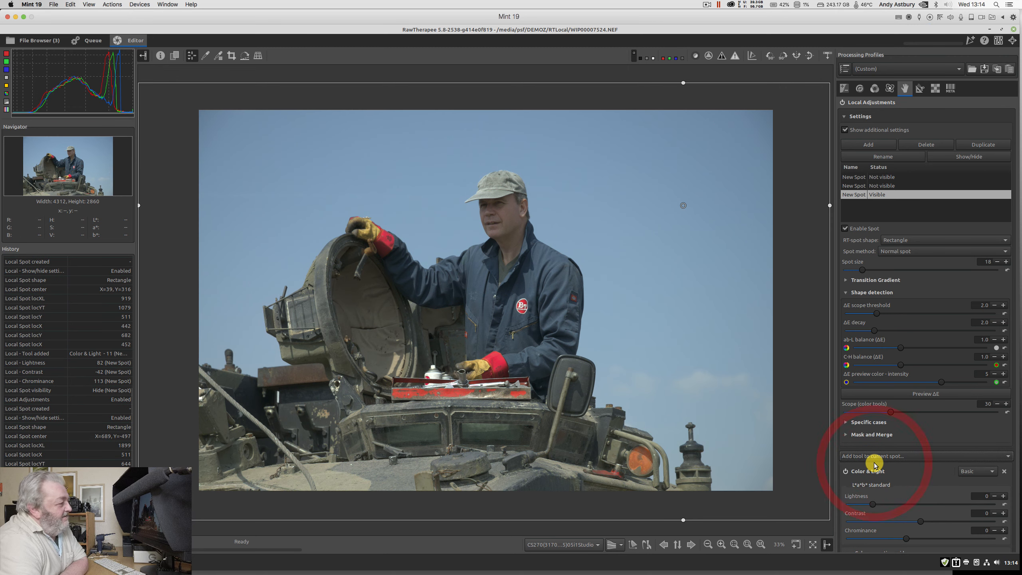
pyautogui.scroll(-6, 874, 463)
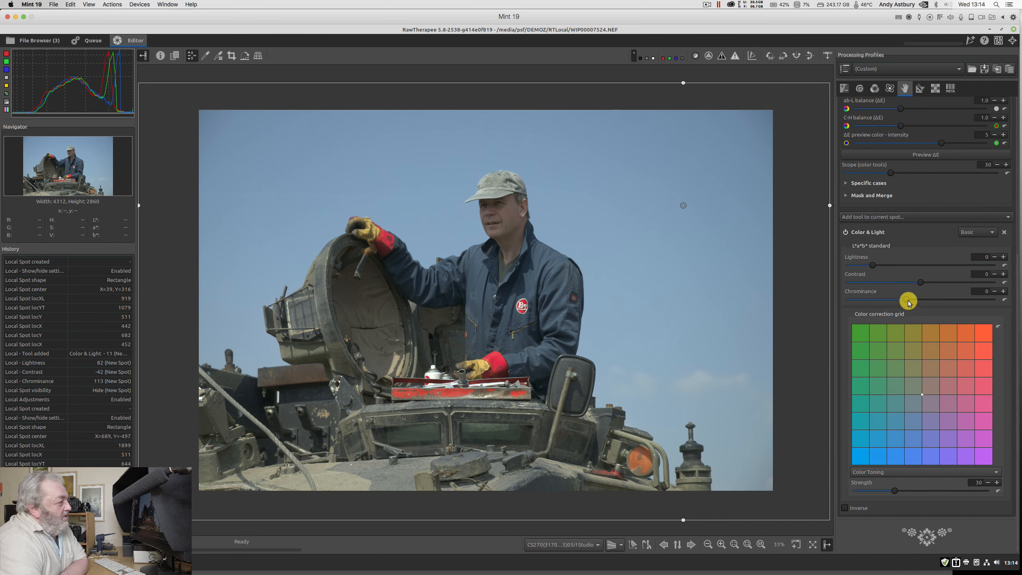
pyautogui.moveTo(906, 299); pyautogui.dragTo(941, 294)
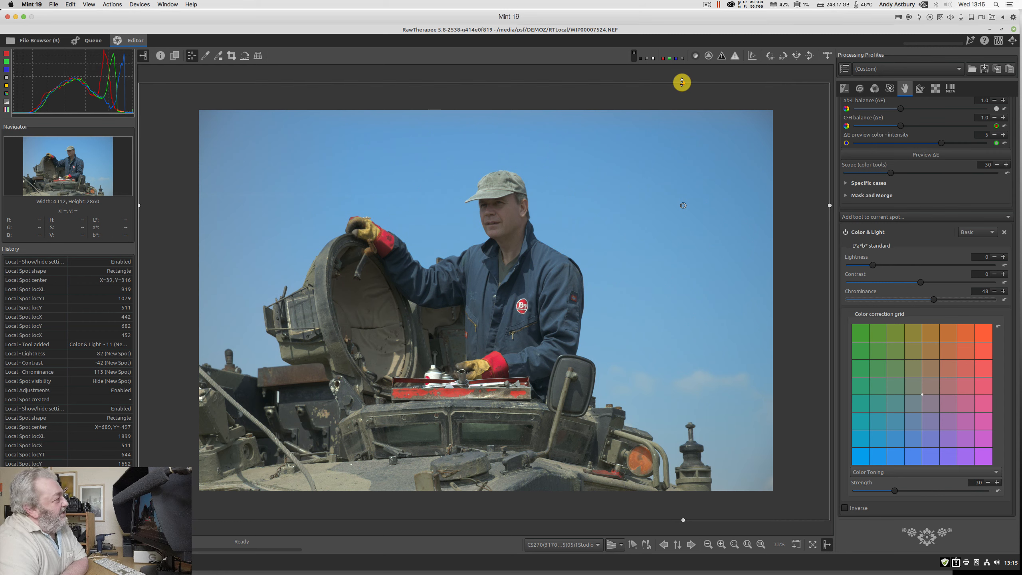
pyautogui.moveTo(682, 82); pyautogui.dragTo(681, 67)
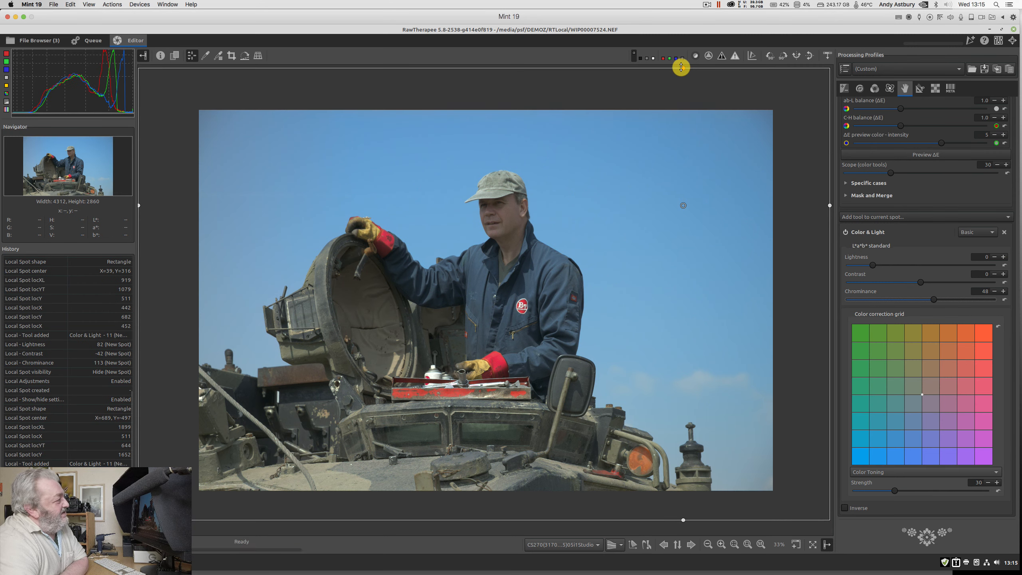
pyautogui.click(681, 67)
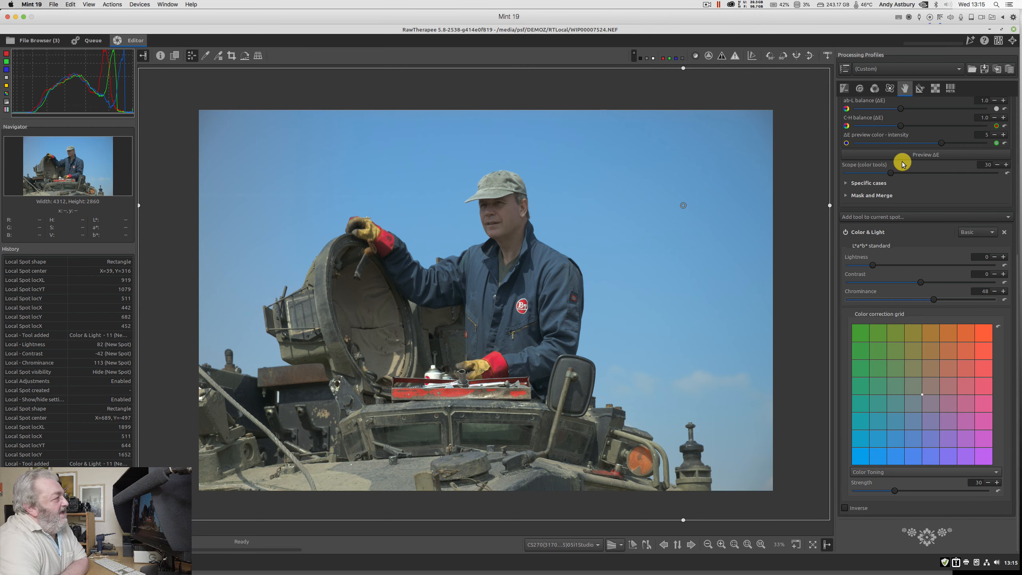
# - Set the sky spot's Scope (color tools) to 53 and its Transition value to 100
pyautogui.scroll(5, 902, 162)
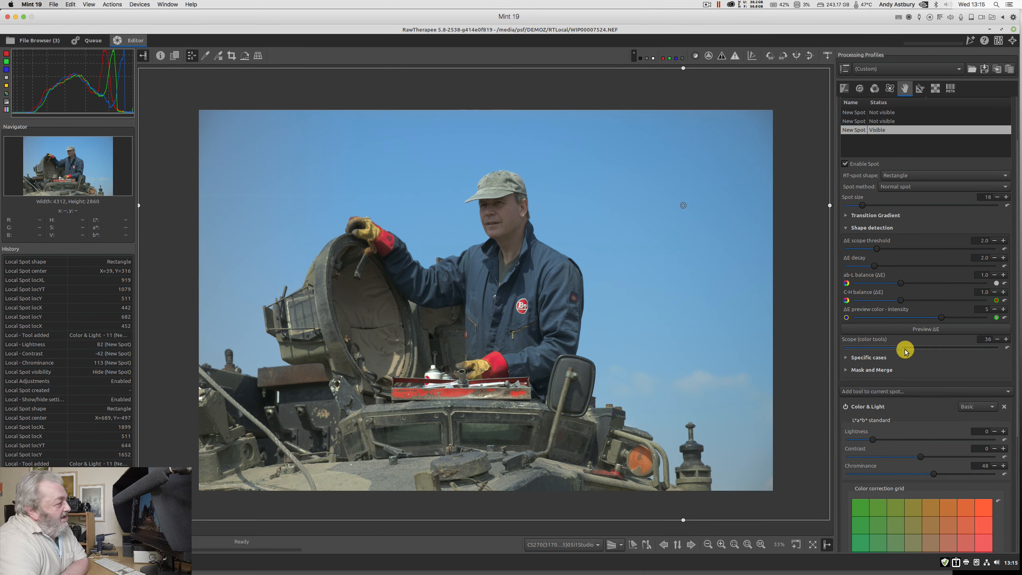
pyautogui.click(925, 348)
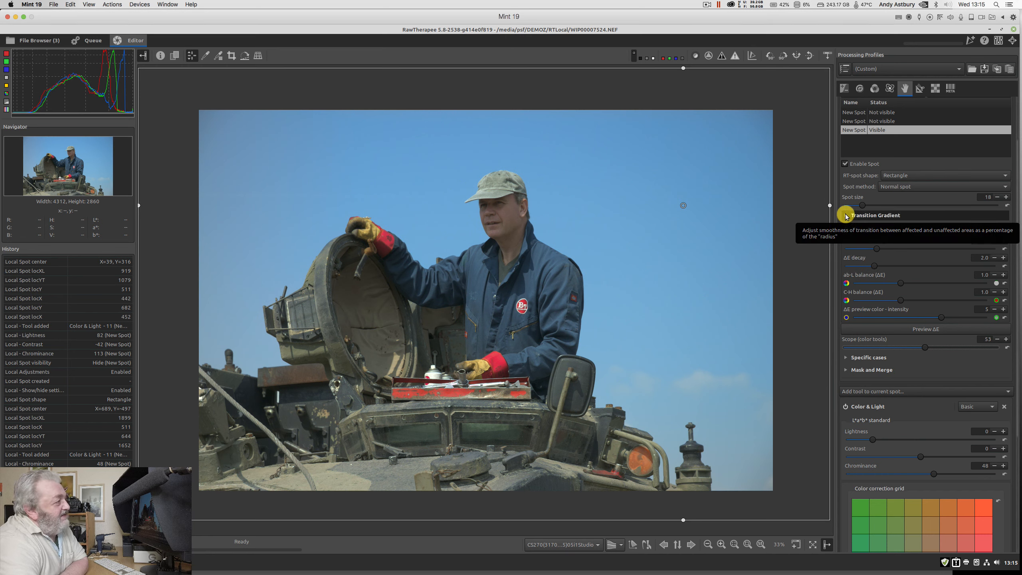
pyautogui.click(846, 216)
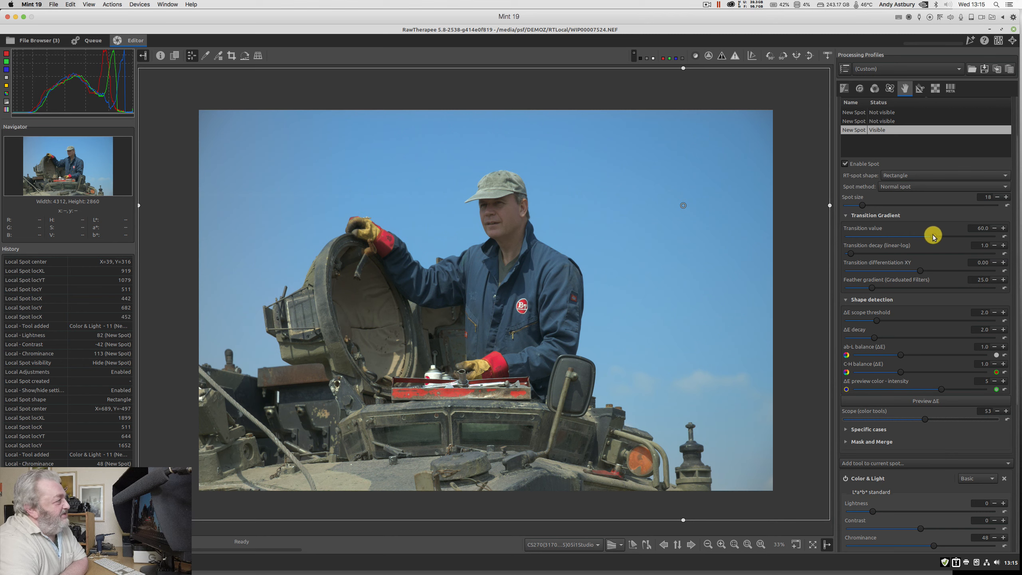
pyautogui.moveTo(933, 237); pyautogui.dragTo(1020, 235)
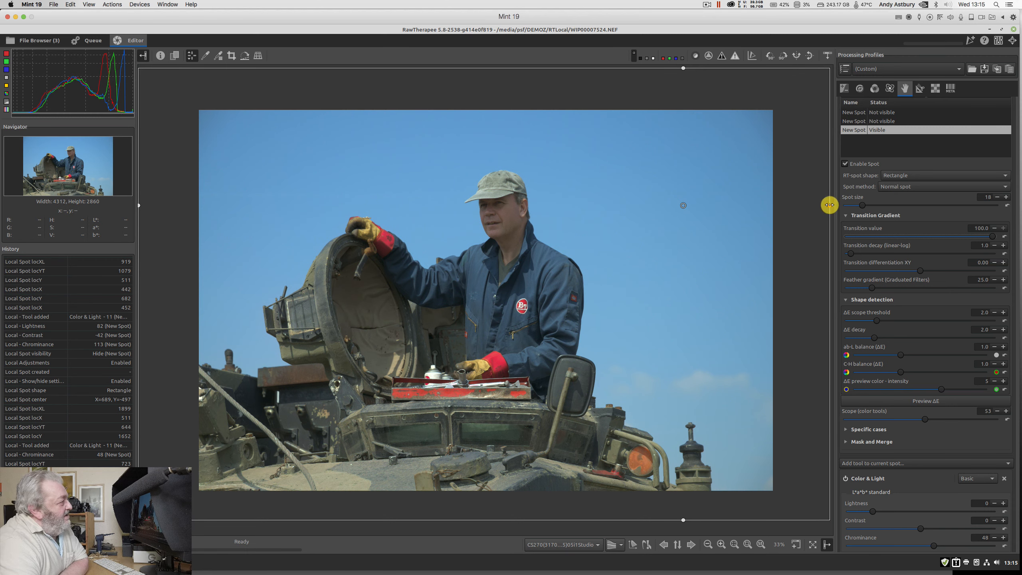
# - Pull the sky spot's right edge inside the image and hide the outline to examine the transition in the sky
pyautogui.moveTo(830, 205); pyautogui.dragTo(719, 201)
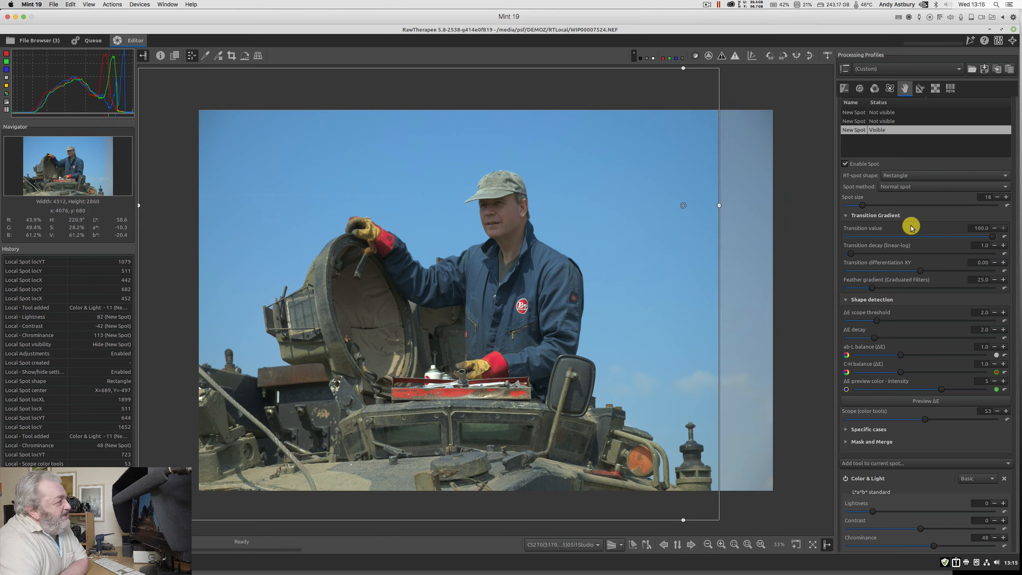
pyautogui.scroll(3, 919, 118)
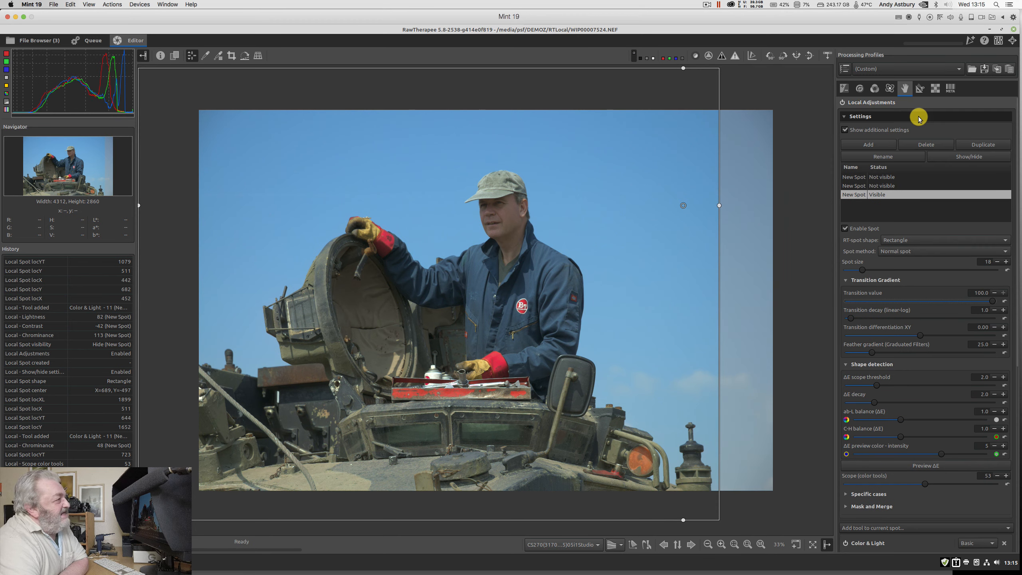
pyautogui.click(954, 157)
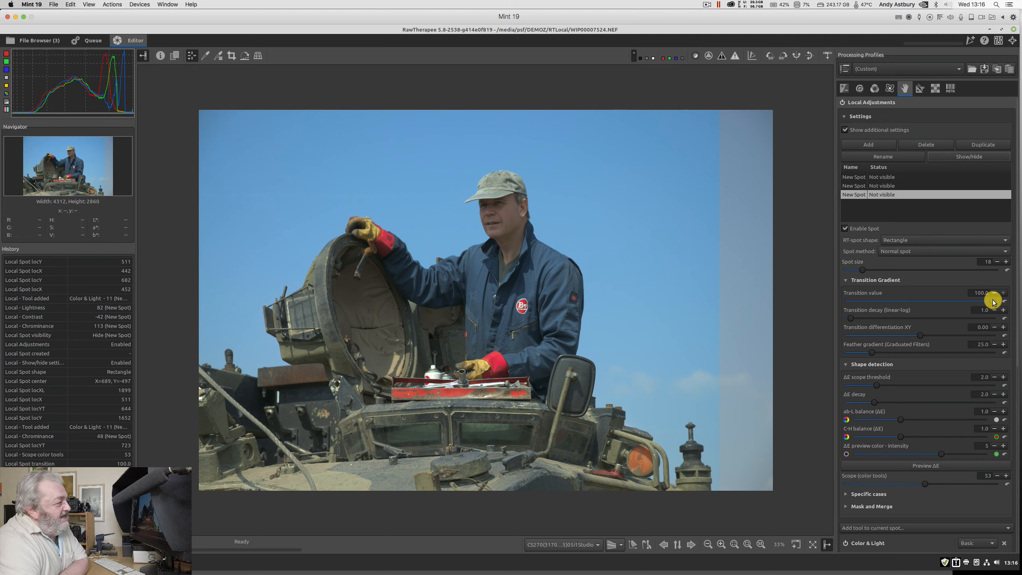
# - Lower the sky spot's Transition value to 44.5, compare the falloff in the sky, and return it to 100
pyautogui.moveTo(992, 301); pyautogui.dragTo(911, 302)
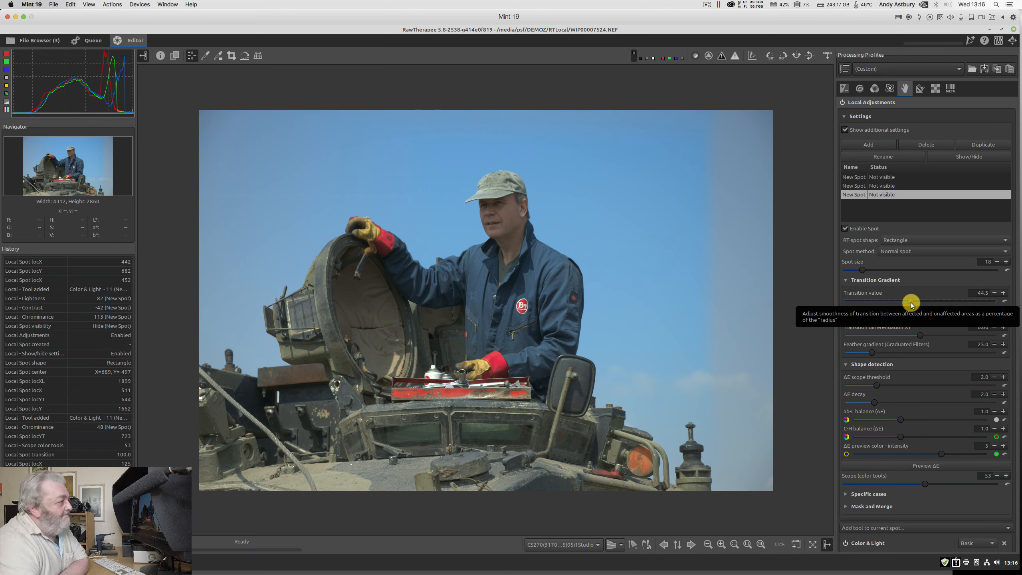
pyautogui.moveTo(911, 302); pyautogui.dragTo(1014, 301)
# - Show the sky spot's outline, stretch its right edge back beyond the image border, and hide the outline again
pyautogui.click(974, 156)
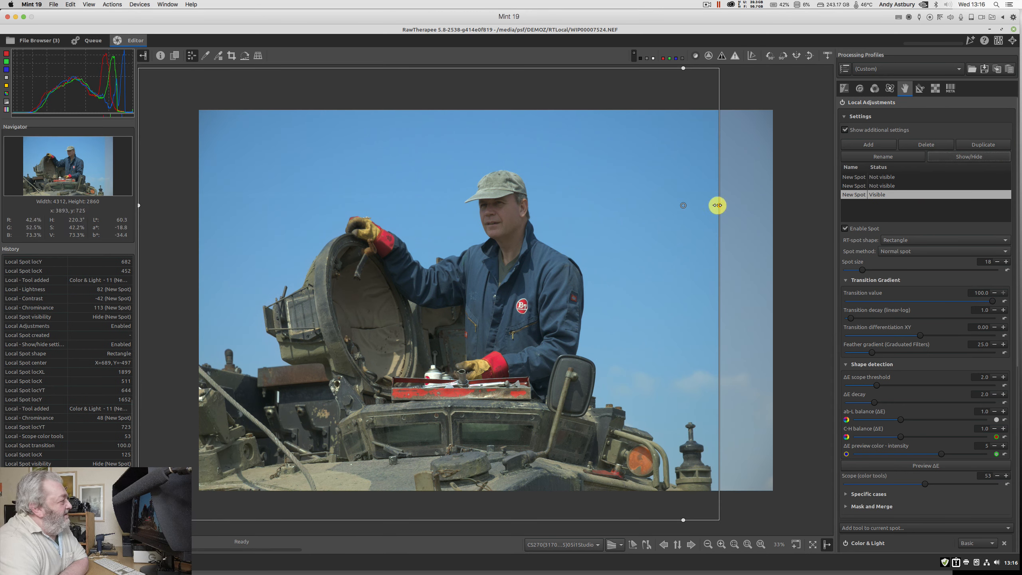
pyautogui.moveTo(719, 205); pyautogui.dragTo(808, 206)
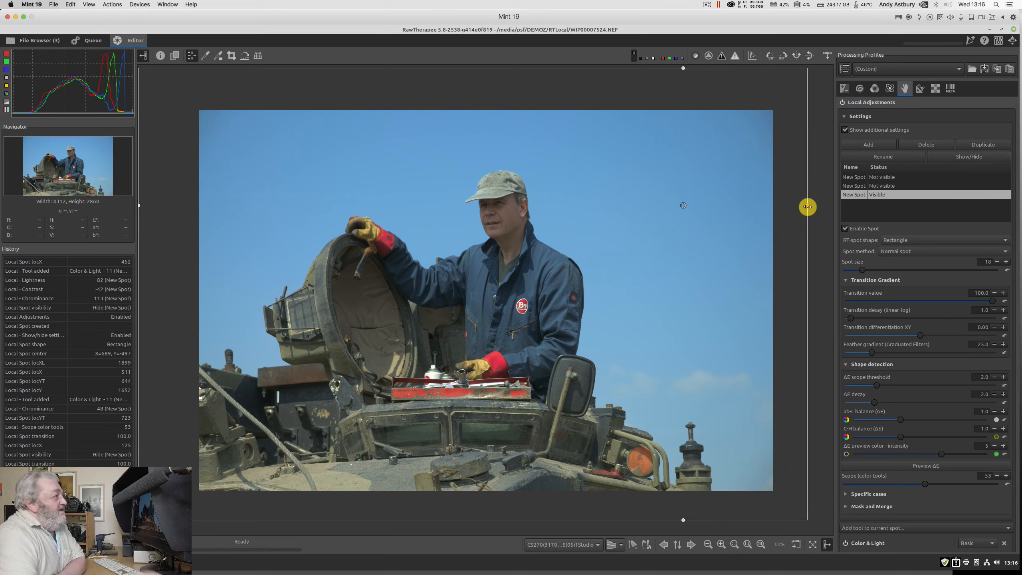
pyautogui.click(976, 156)
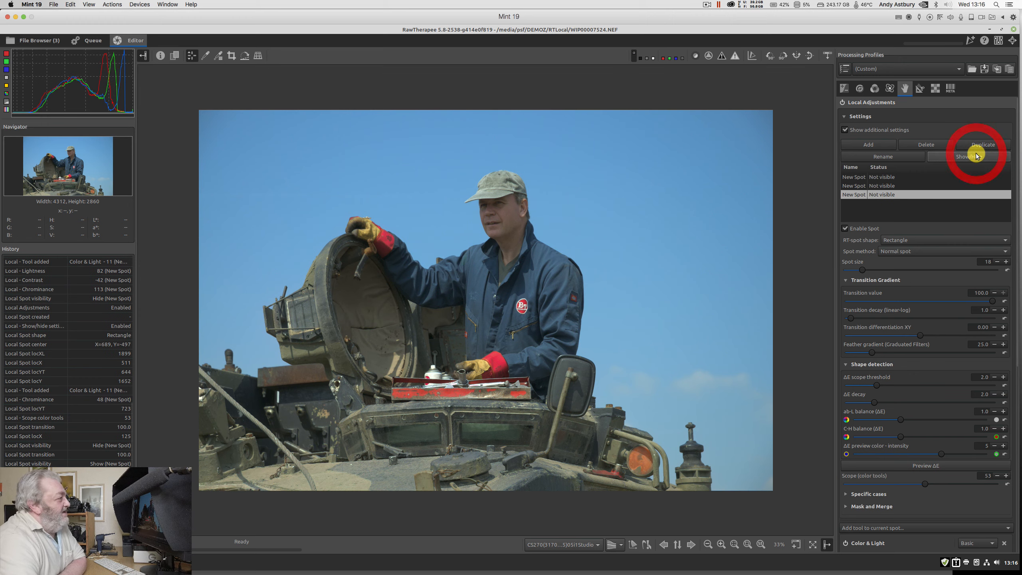
# - Toggle Local Adjustments off and on repeatedly to compare the photo before and after, leaving them enabled
pyautogui.click(842, 103)
pyautogui.click(842, 103)
pyautogui.click(842, 103)
pyautogui.click(842, 103)
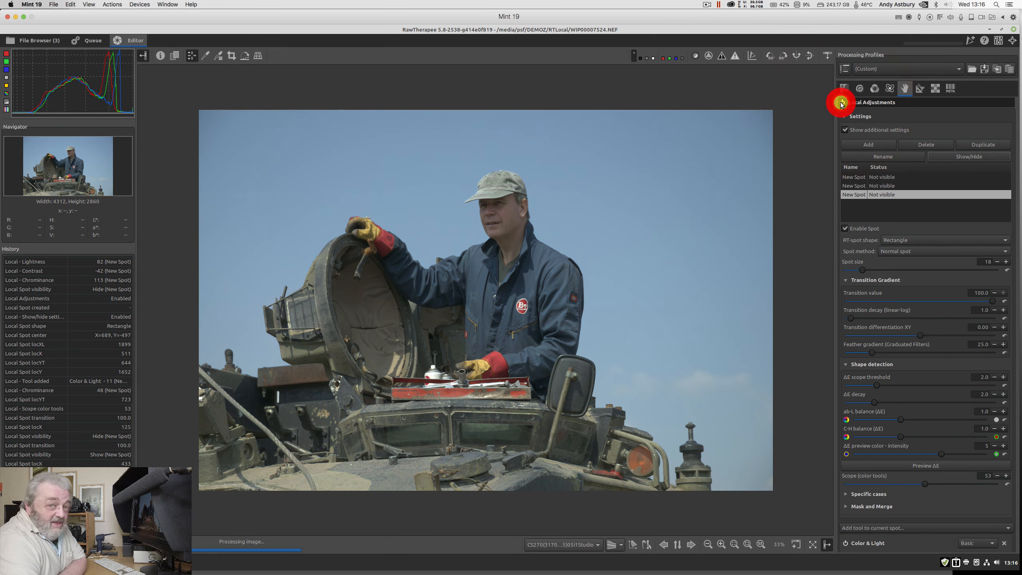
pyautogui.click(842, 103)
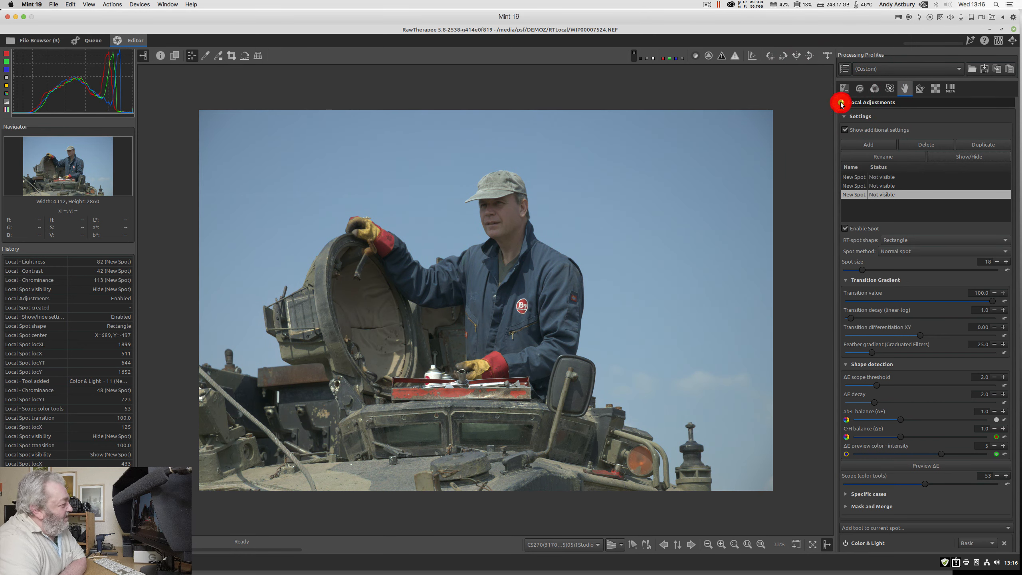
pyautogui.click(842, 103)
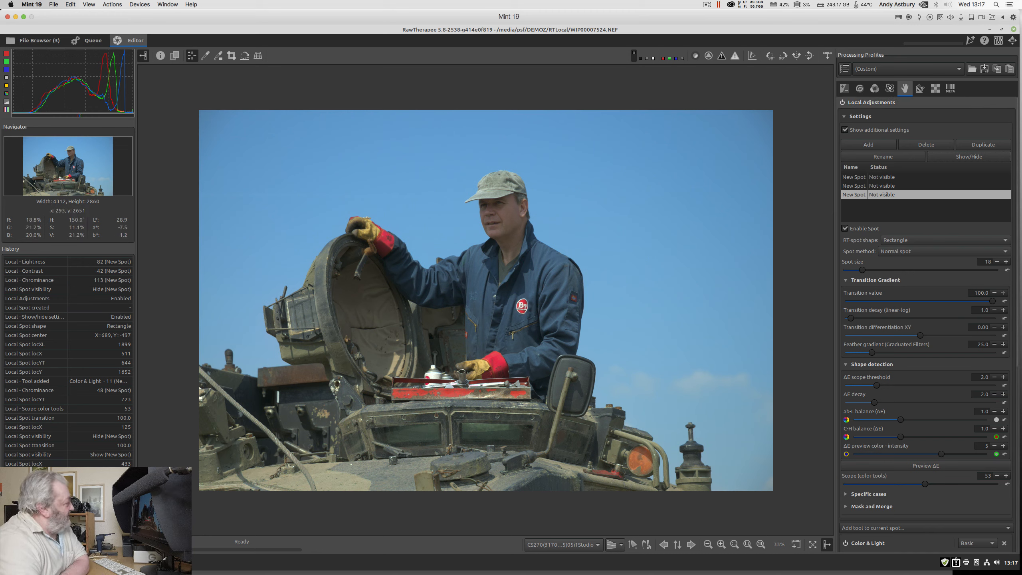
# - Open _CSD1347.CR2 in the editor and inspect the tree's foliage against the sky at 100% zoom
pyautogui.click(45, 42)
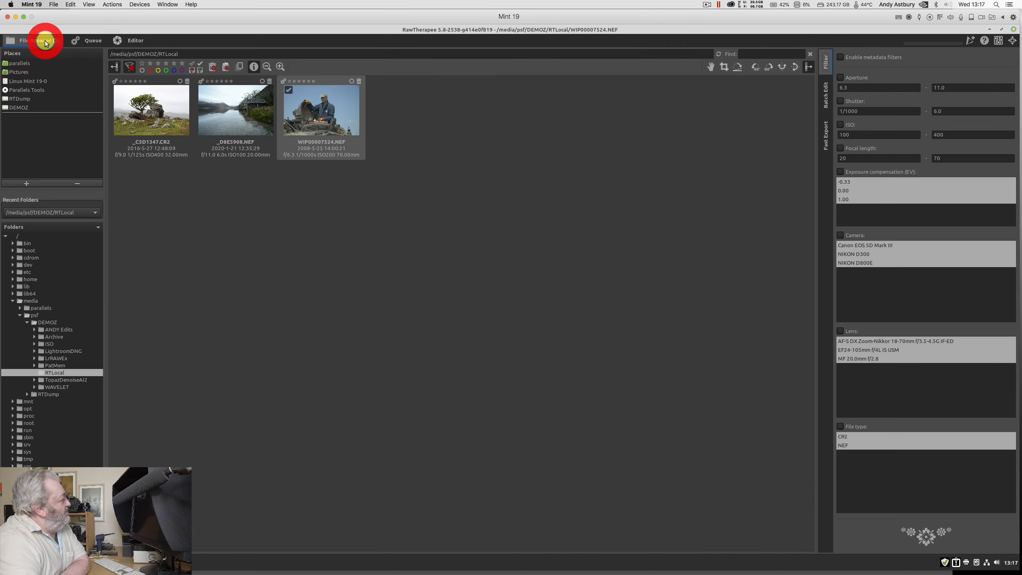
pyautogui.doubleClick(150, 116)
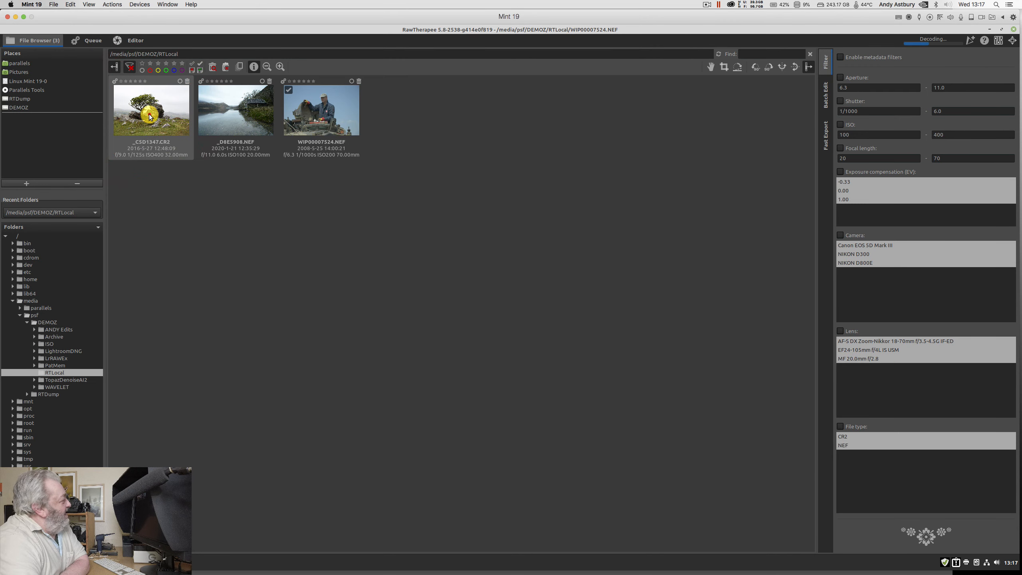
pyautogui.rightClick(150, 116)
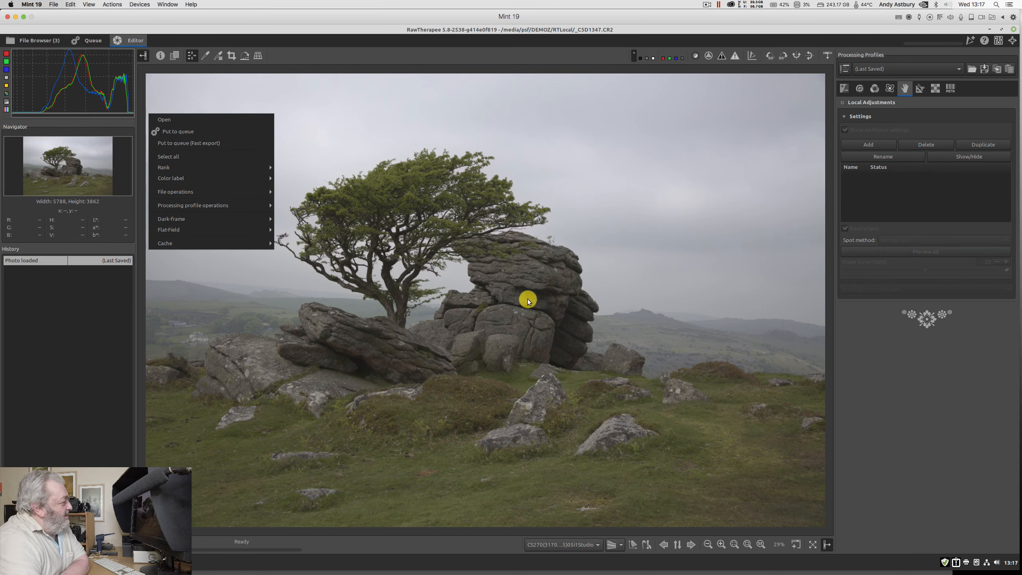
pyautogui.click(478, 230)
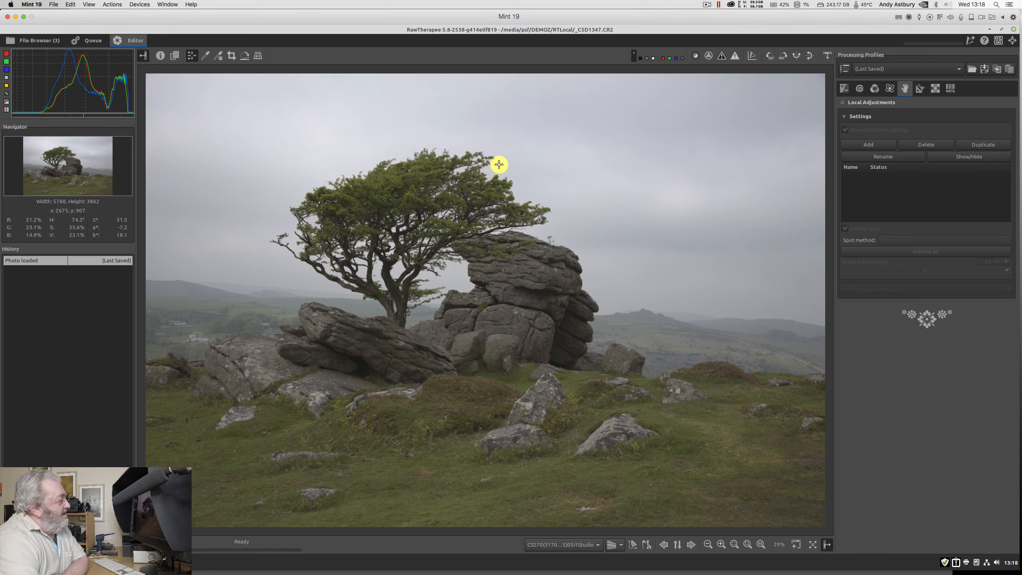
pyautogui.click(760, 543)
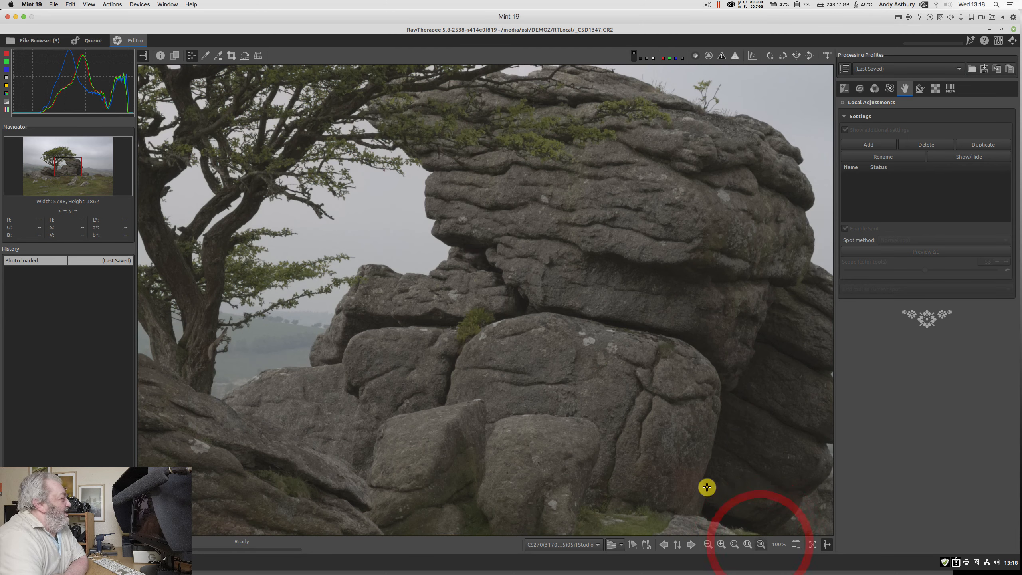
pyautogui.moveTo(293, 131); pyautogui.dragTo(349, 212)
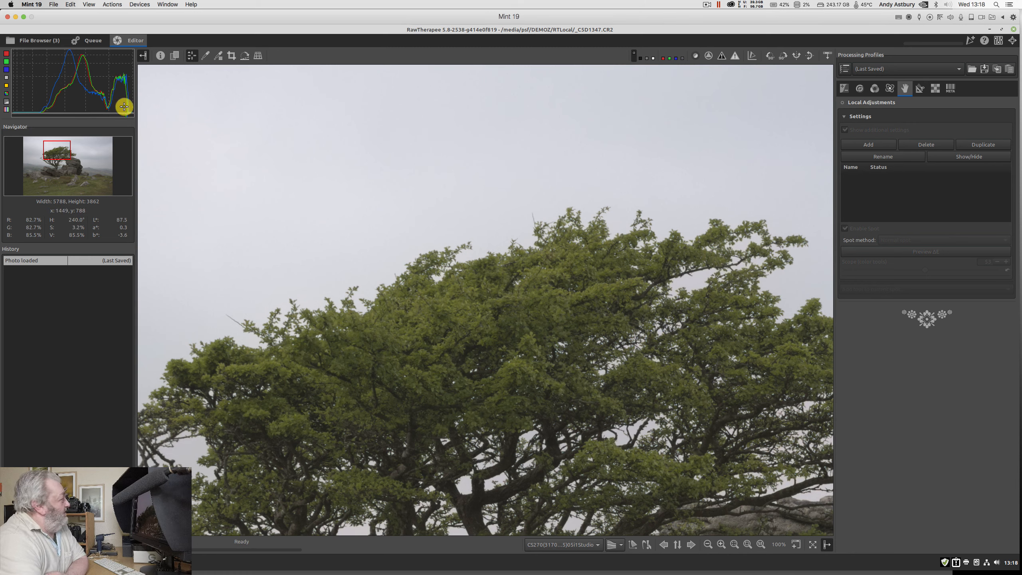
# - Return to the RTLocal folder's images and open the lake photo _D8E5908.NEF for editing
pyautogui.click(40, 40)
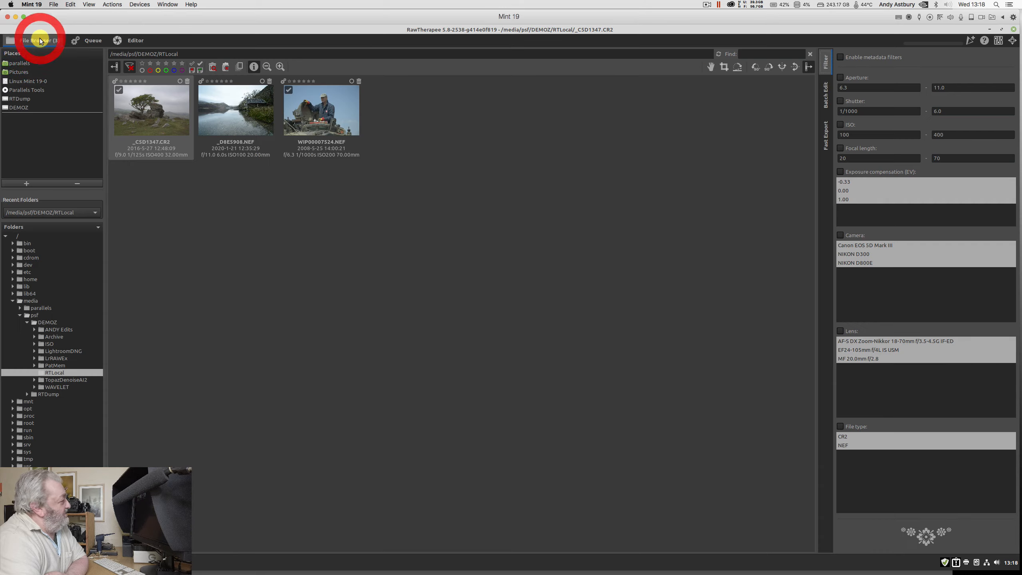
pyautogui.click(245, 114)
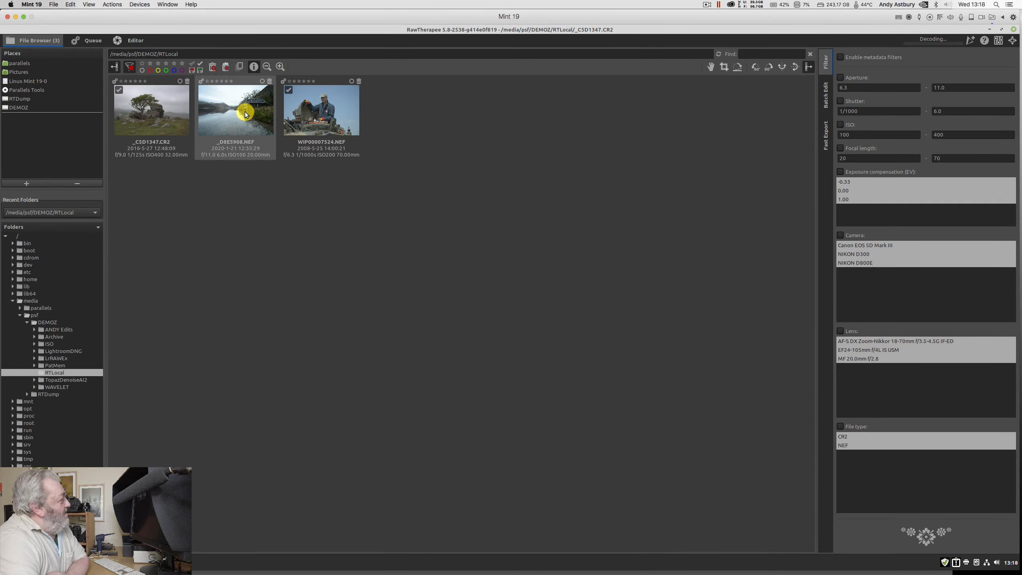
pyautogui.doubleClick(246, 114)
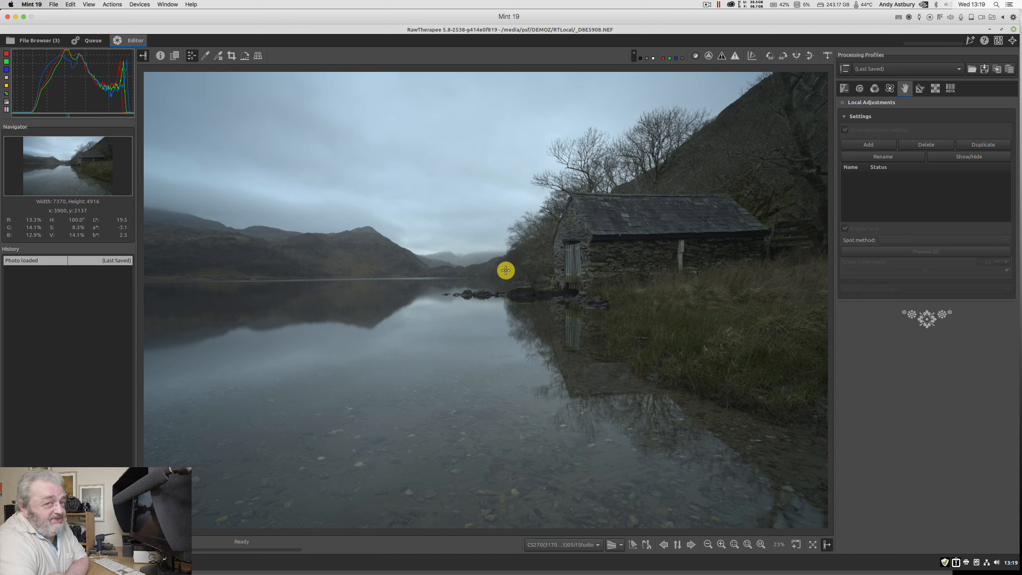